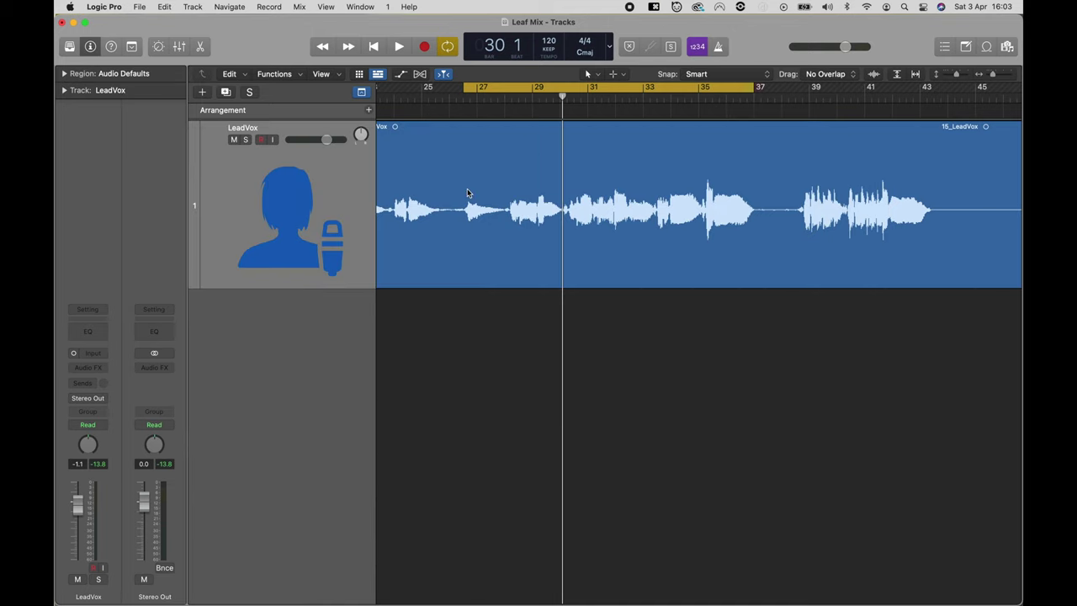
Play the LeadVox vocal from bar 26 to hear it dry.
{"action": "left_click", "coordinate": [467, 192]}
{"action": "key", "text": "space"}
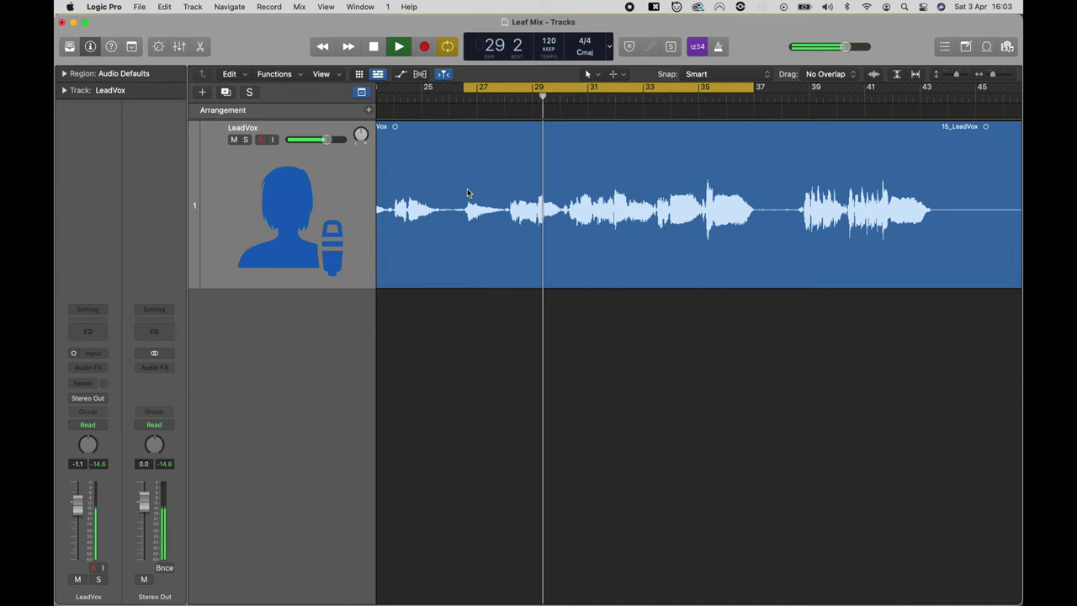
{"action": "key", "text": "space"}
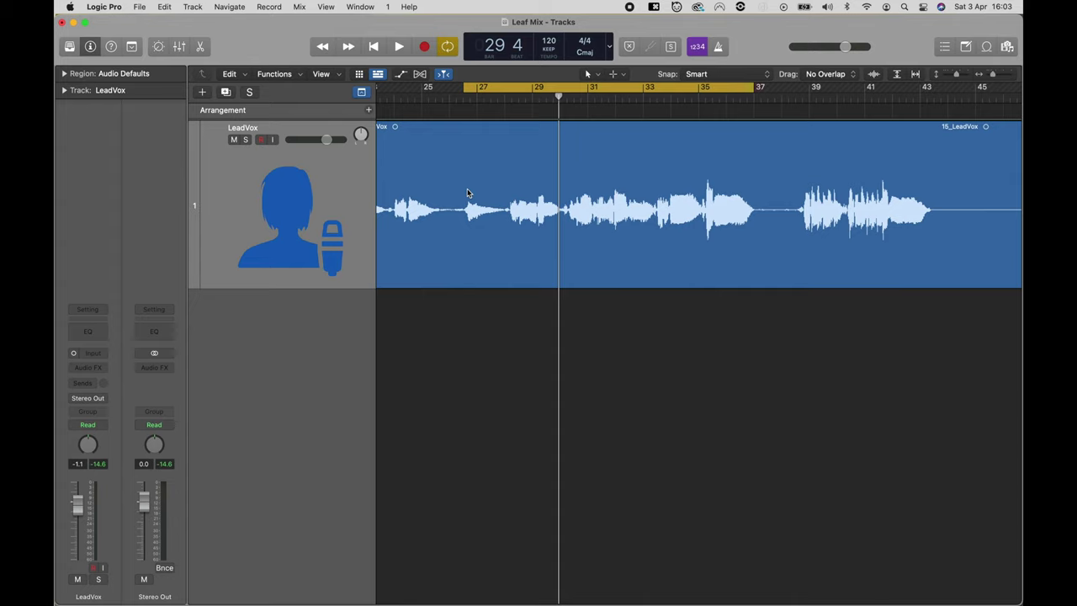
Insert Waves Doubler2 (m->s) Mono->Stereo on the LeadVox Audio FX slot.
{"action": "left_click", "coordinate": [100, 368]}
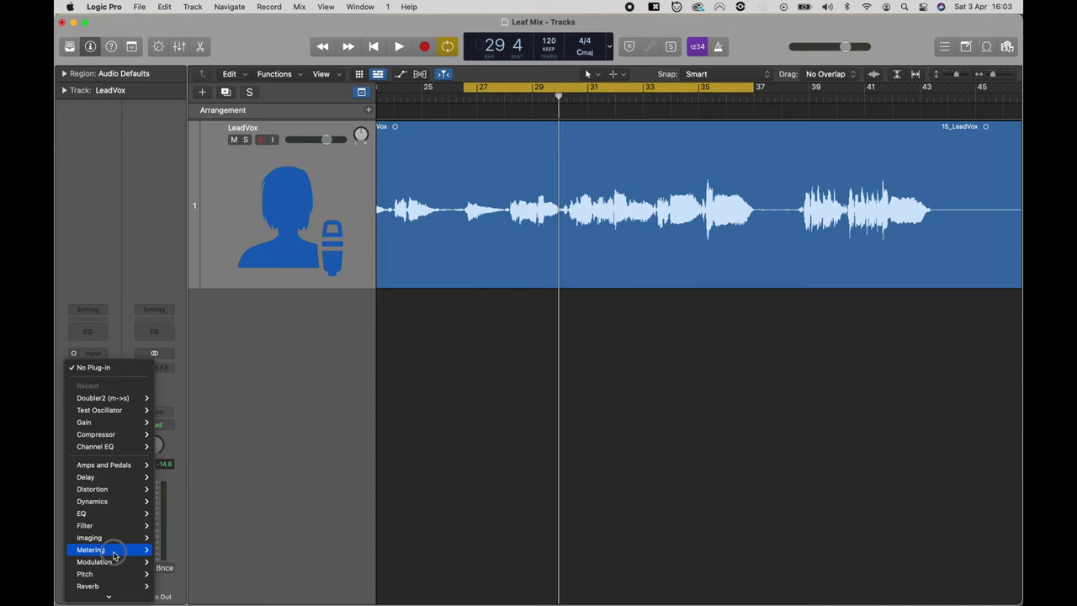
{"action": "mouse_move", "coordinate": [123, 597]}
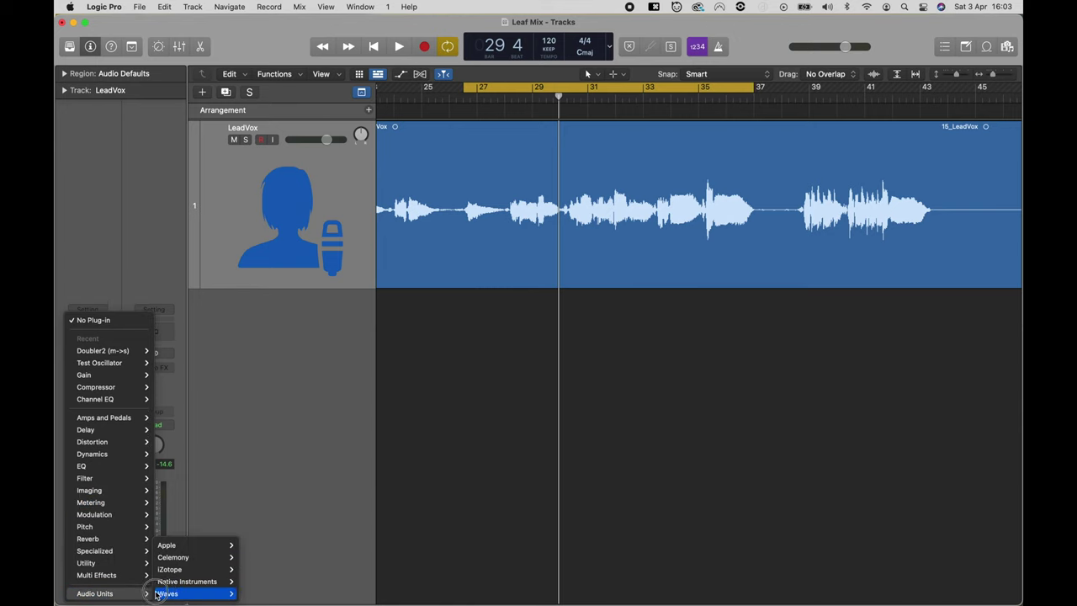
{"action": "mouse_move", "coordinate": [166, 594]}
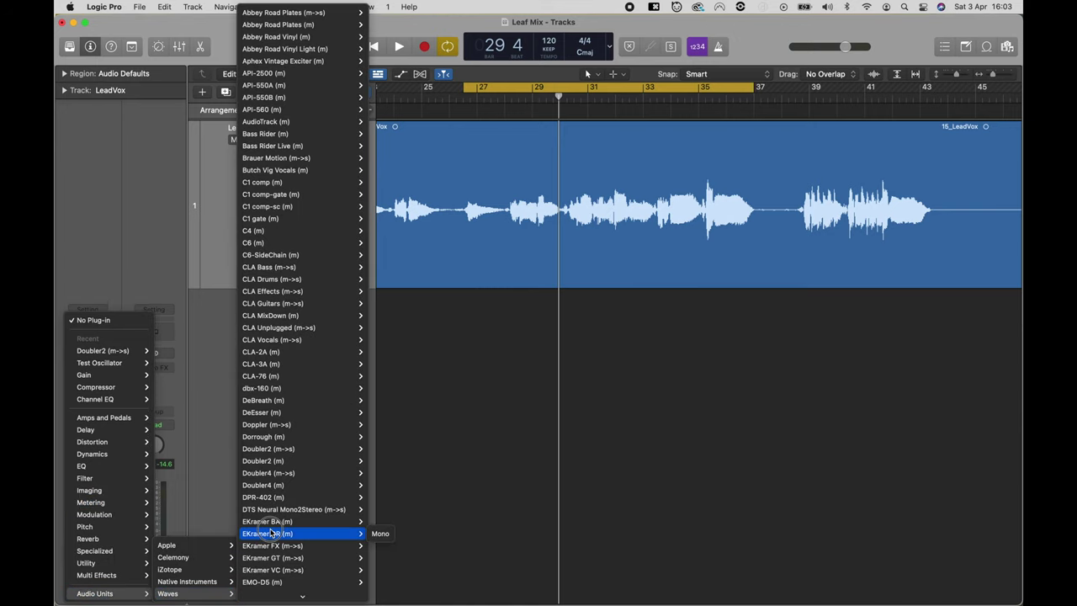
{"action": "mouse_move", "coordinate": [294, 462]}
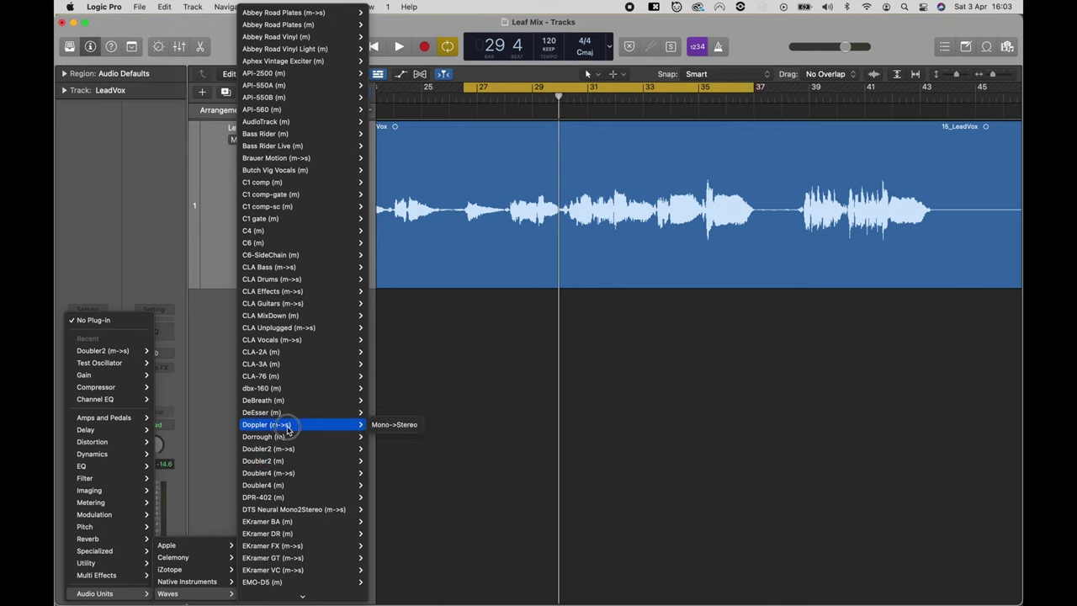
{"action": "mouse_move", "coordinate": [286, 438]}
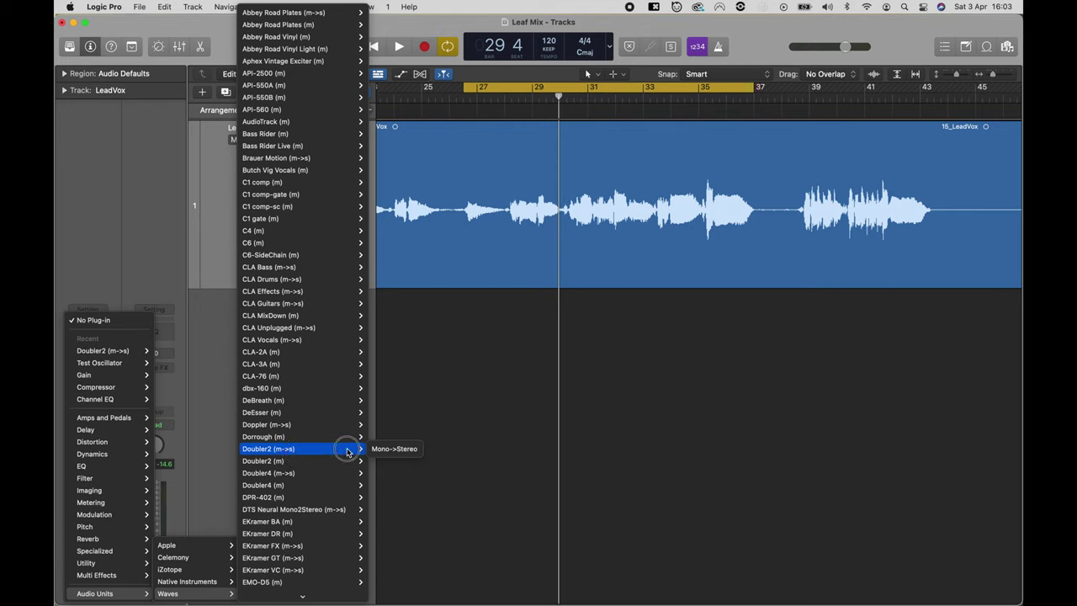
{"action": "mouse_move", "coordinate": [338, 476]}
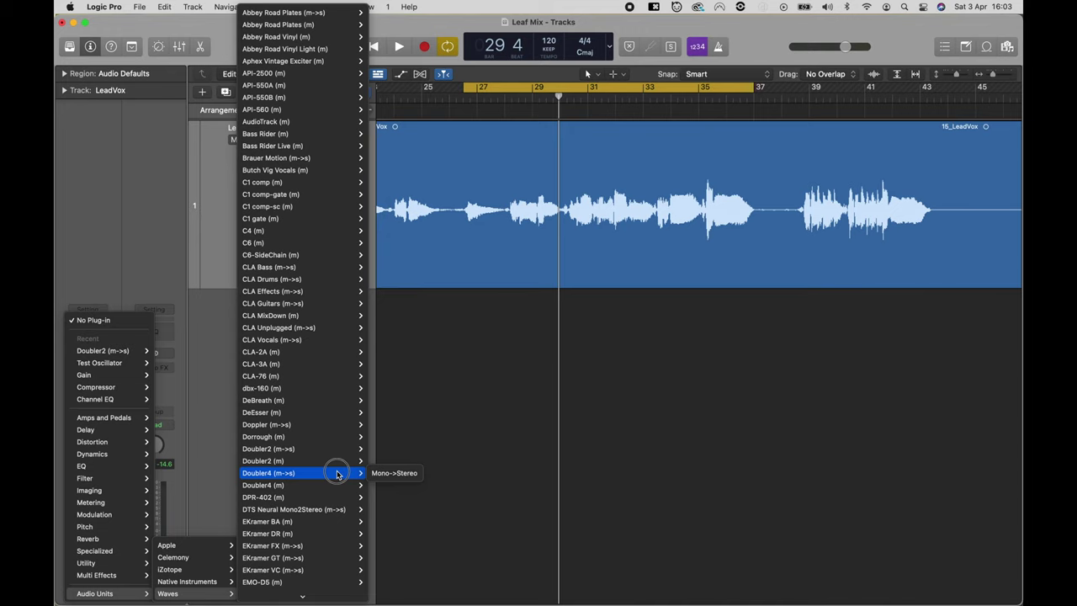
{"action": "mouse_move", "coordinate": [338, 448]}
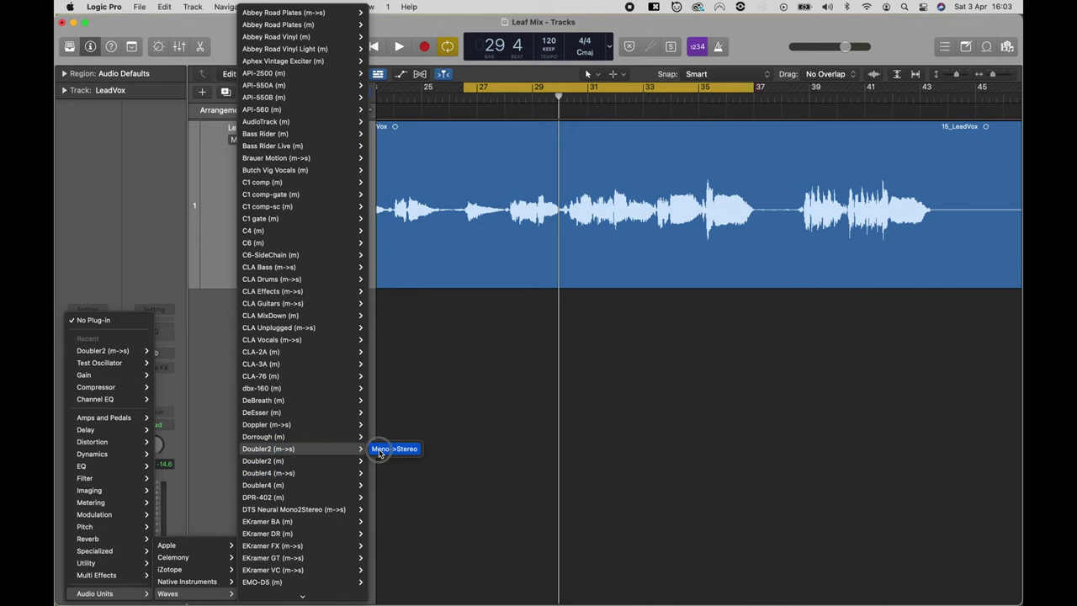
{"action": "left_click", "coordinate": [379, 451]}
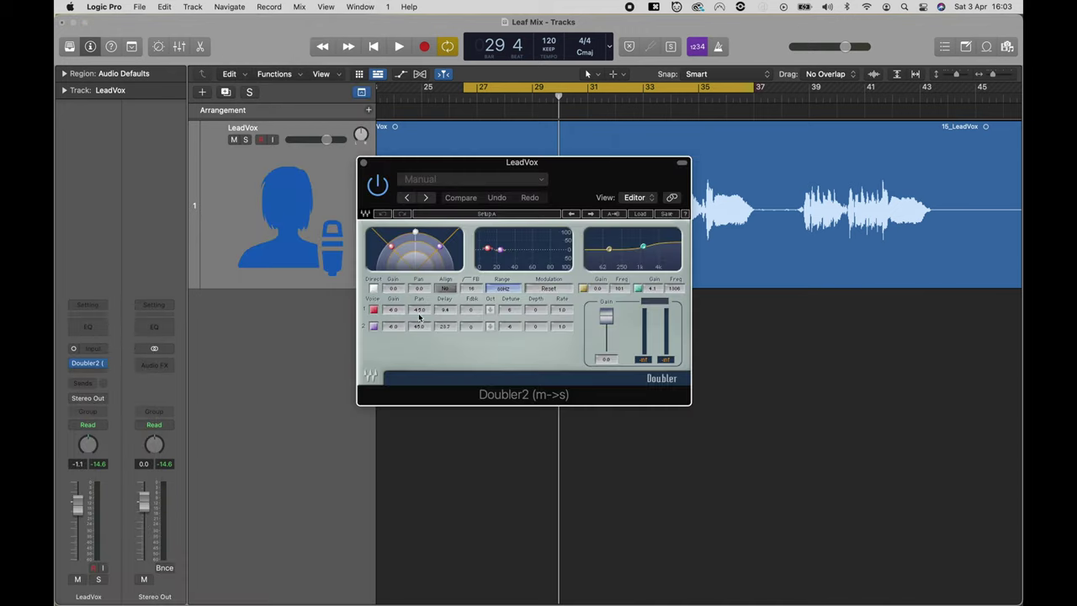
{"action": "left_click", "coordinate": [373, 288]}
{"action": "left_click", "coordinate": [373, 288]}
{"action": "left_click", "coordinate": [374, 310]}
{"action": "left_click", "coordinate": [373, 311]}
{"action": "key", "text": "space"}
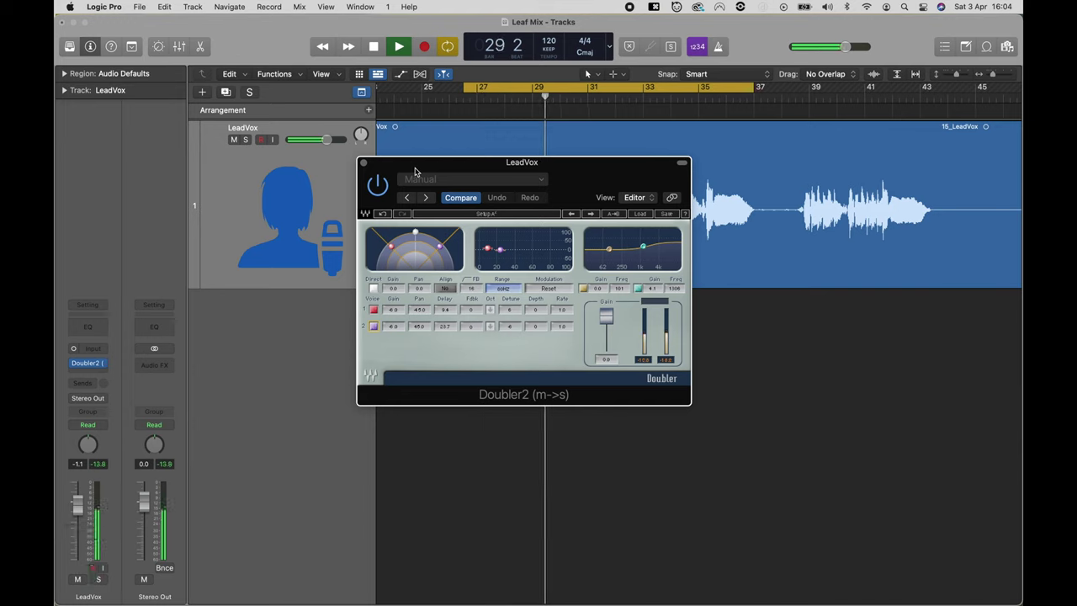
{"action": "key", "text": "space"}
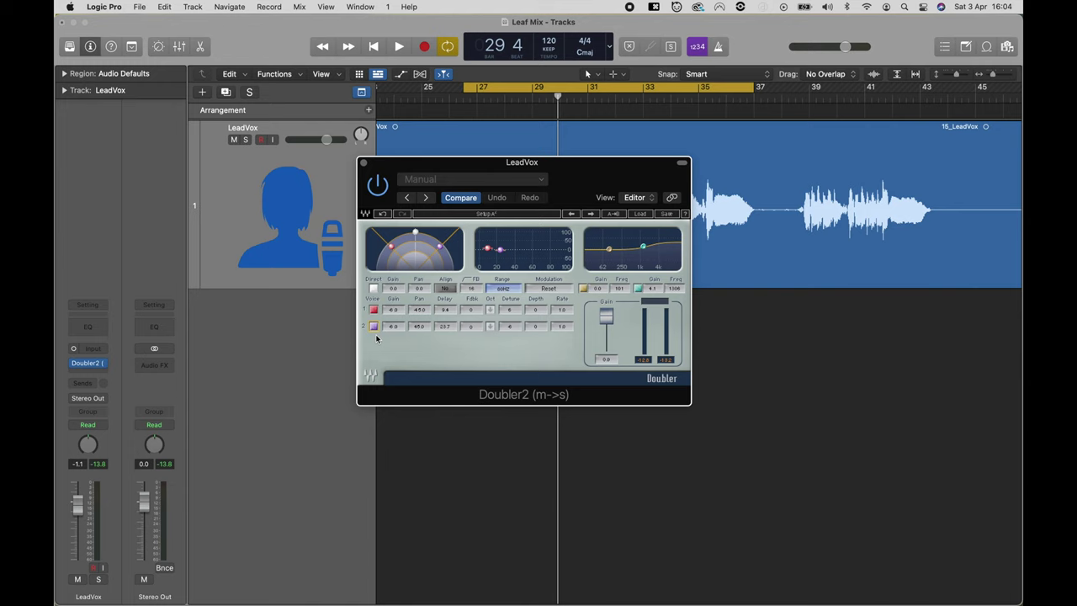
Move voice 1's point in the Doubler2 stereo graph to about -2.9 dB gain with slightly narrower pan.
{"action": "left_click", "coordinate": [391, 245]}
{"action": "mouse_move", "coordinate": [391, 245]}
{"action": "left_mouse_down"}
{"action": "mouse_move", "coordinate": [401, 233]}
{"action": "mouse_move", "coordinate": [388, 242]}
{"action": "left_mouse_up"}
{"action": "mouse_move", "coordinate": [388, 243]}
{"action": "left_mouse_down"}
{"action": "mouse_move", "coordinate": [410, 258]}
{"action": "mouse_move", "coordinate": [390, 244]}
{"action": "left_mouse_up"}
Raise voice 1's detune from 6 to 10, auditioning the vocal along the way.
{"action": "left_click", "coordinate": [509, 310]}
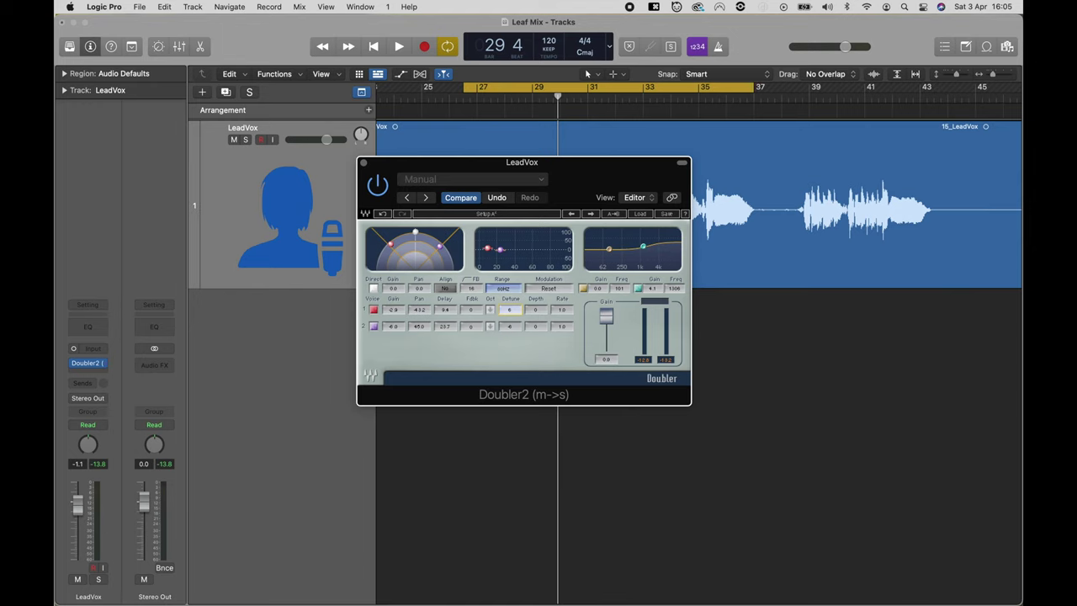
{"action": "left_click", "coordinate": [511, 311]}
{"action": "left_click_drag", "start_coordinate": [511, 311], "coordinate": [511, 273]}
{"action": "key", "text": "space"}
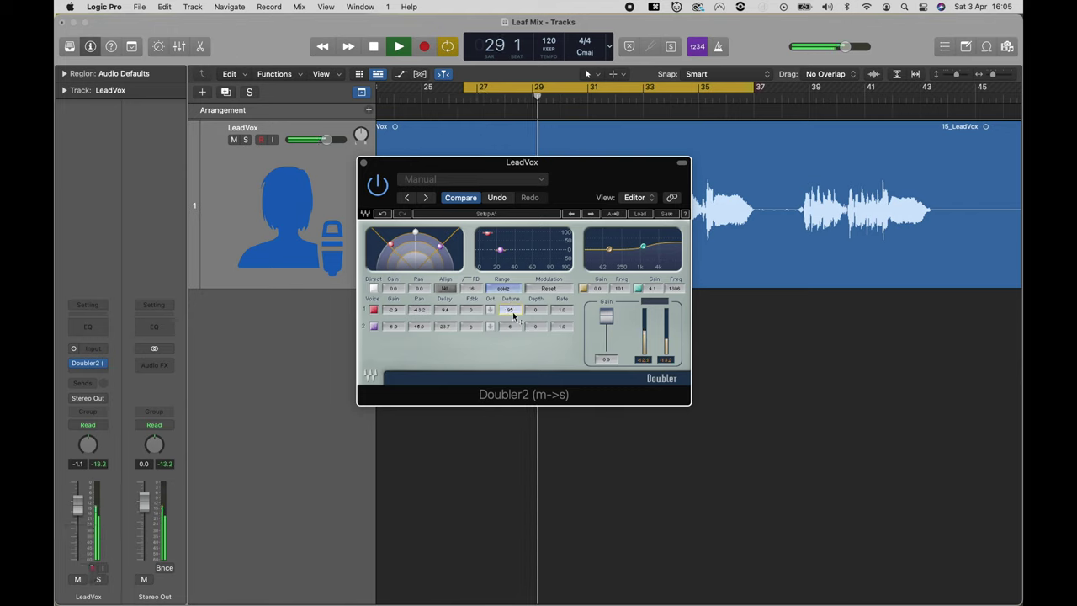
{"action": "key", "text": "space"}
{"action": "mouse_move", "coordinate": [513, 314]}
{"action": "left_mouse_down"}
{"action": "mouse_move", "coordinate": [513, 328]}
{"action": "mouse_move", "coordinate": [513, 308]}
{"action": "left_mouse_up"}
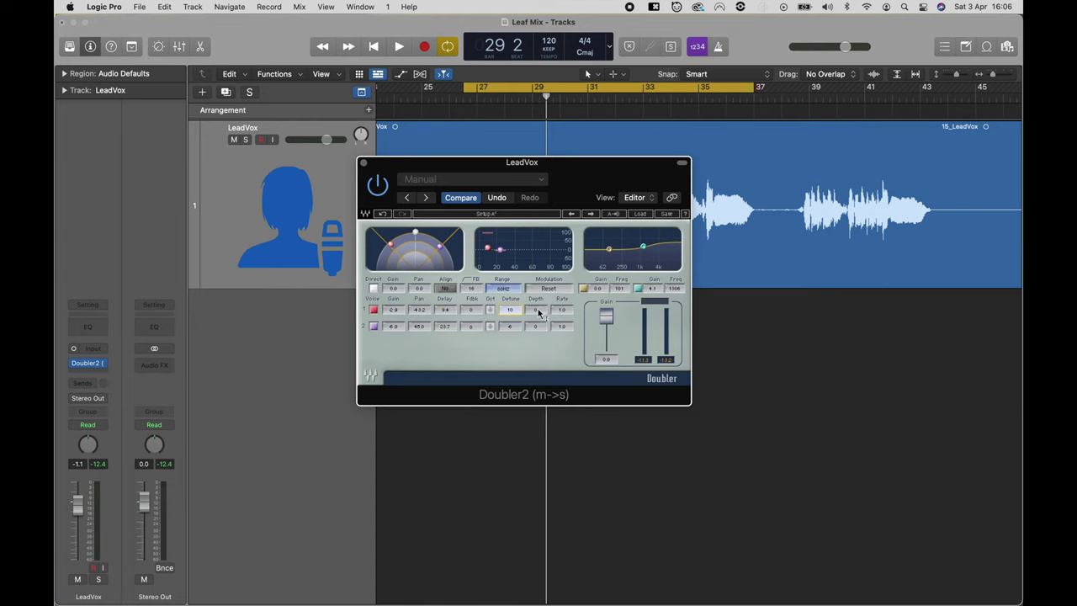
Set voice 1's modulation depth to 47, then about 96 during playback, and speed up its rate.
{"action": "left_click", "coordinate": [537, 312]}
{"action": "type", "text": "47"}
{"action": "key", "text": "Return"}
{"action": "key", "text": "space"}
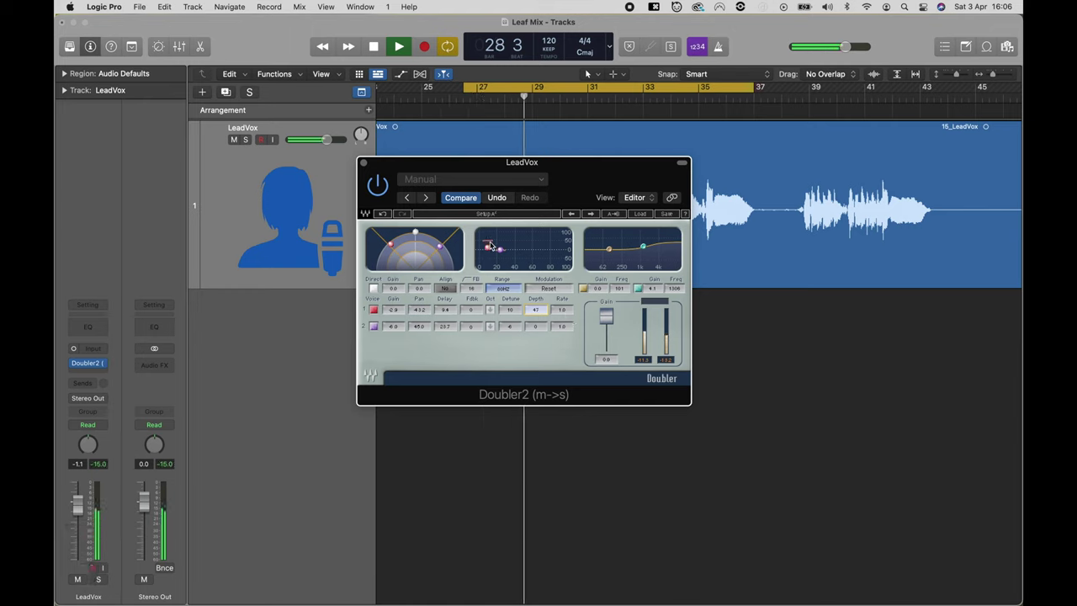
{"action": "left_click_drag", "start_coordinate": [537, 315], "coordinate": [538, 310]}
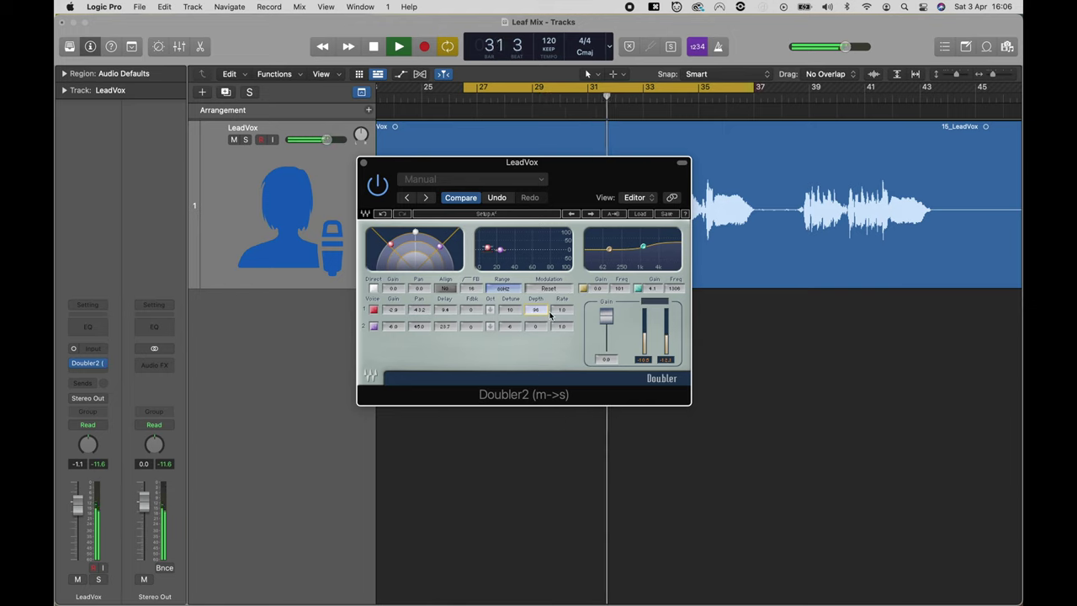
{"action": "left_click_drag", "start_coordinate": [562, 309], "coordinate": [562, 301]}
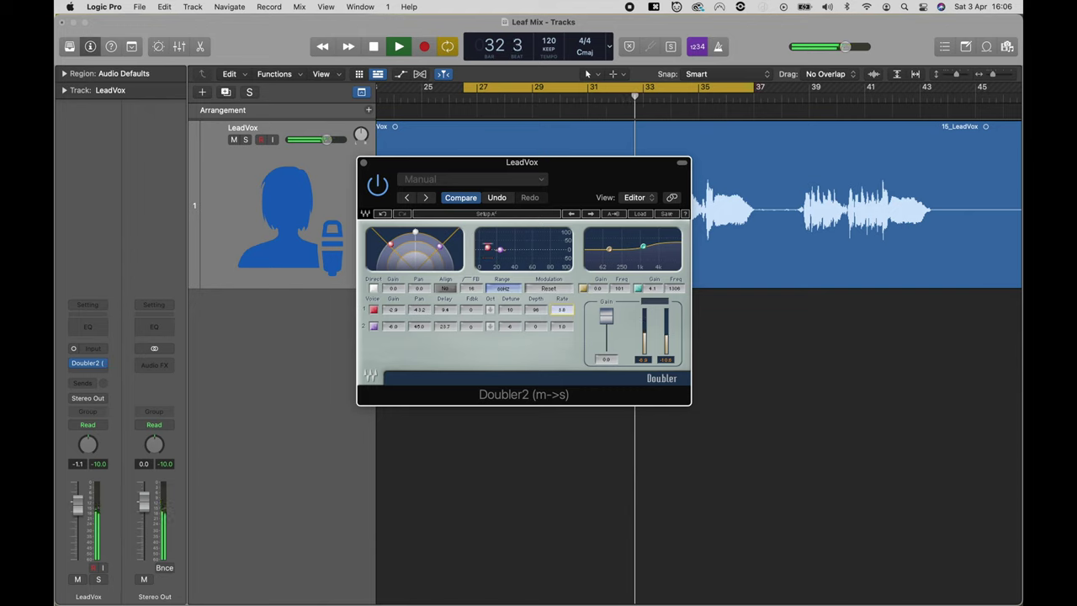
Turn off voice 2 and the direct signal, and settle voice 1's modulation rate at 1.5.
{"action": "left_click", "coordinate": [373, 327]}
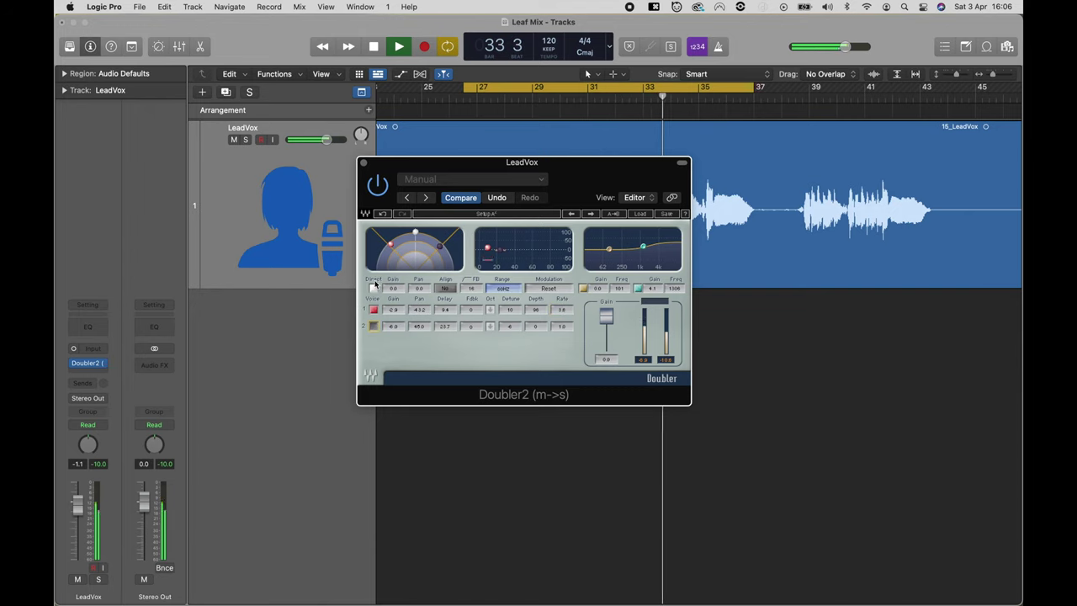
{"action": "left_click", "coordinate": [373, 288]}
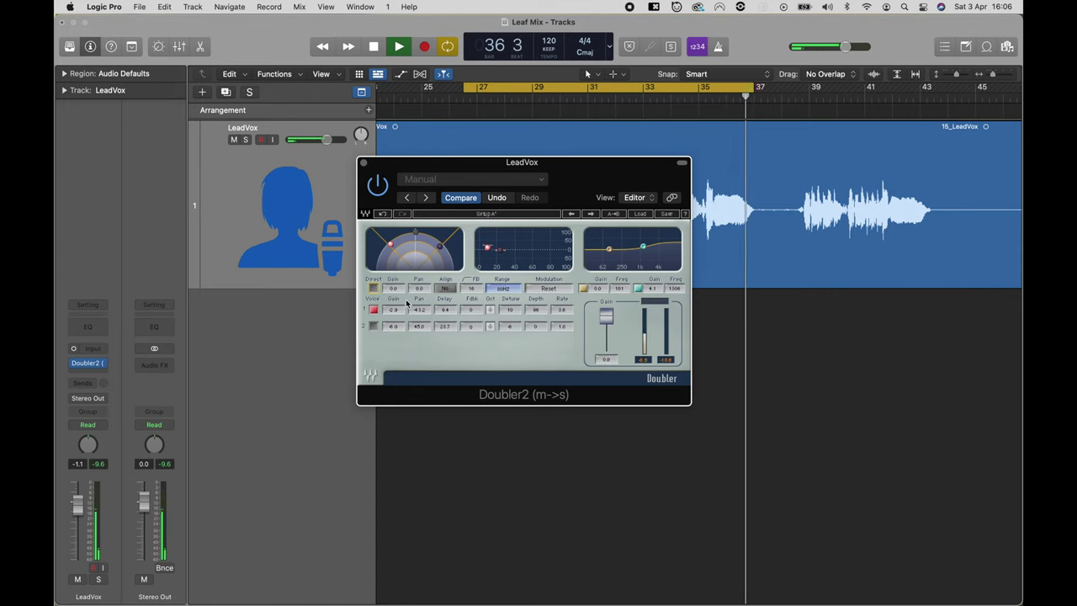
{"action": "mouse_move", "coordinate": [562, 310]}
{"action": "left_mouse_down"}
{"action": "mouse_move", "coordinate": [562, 286]}
{"action": "mouse_move", "coordinate": [564, 320]}
{"action": "left_mouse_up"}
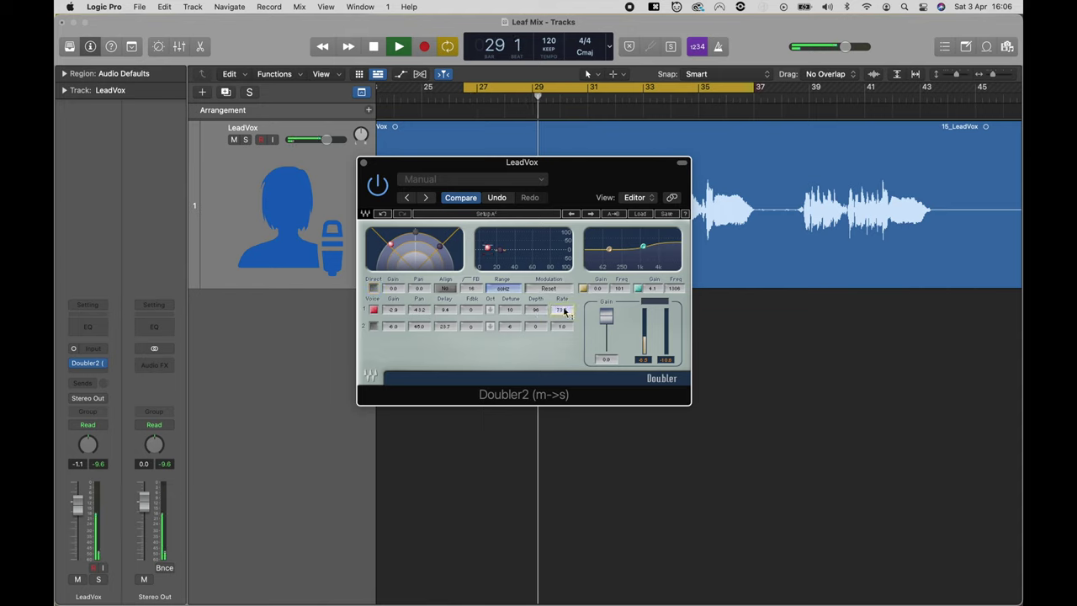
{"action": "key", "text": "space"}
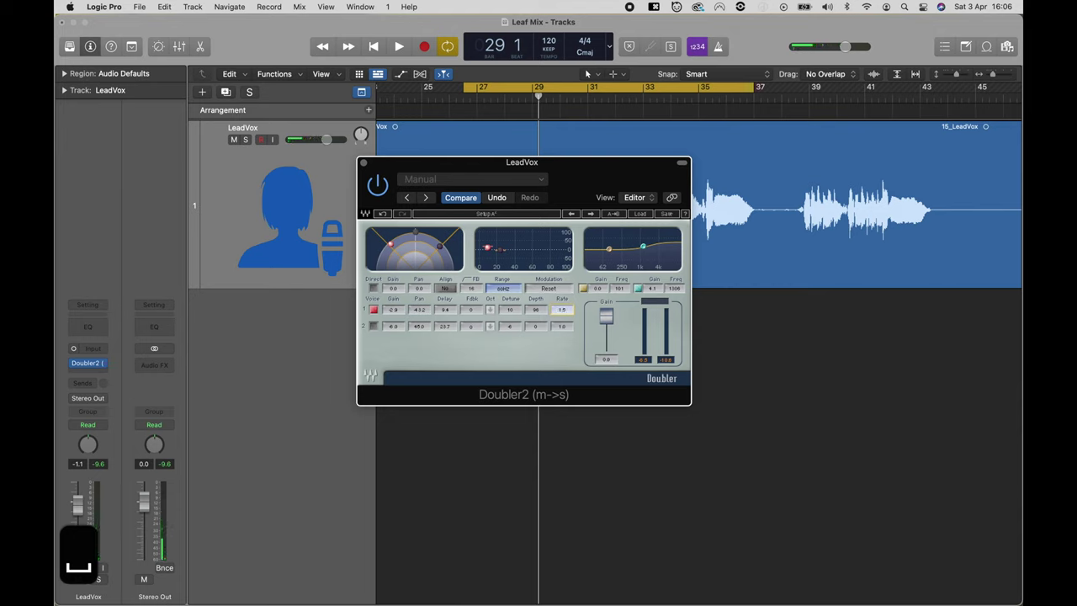
{"action": "left_click", "coordinate": [536, 310]}
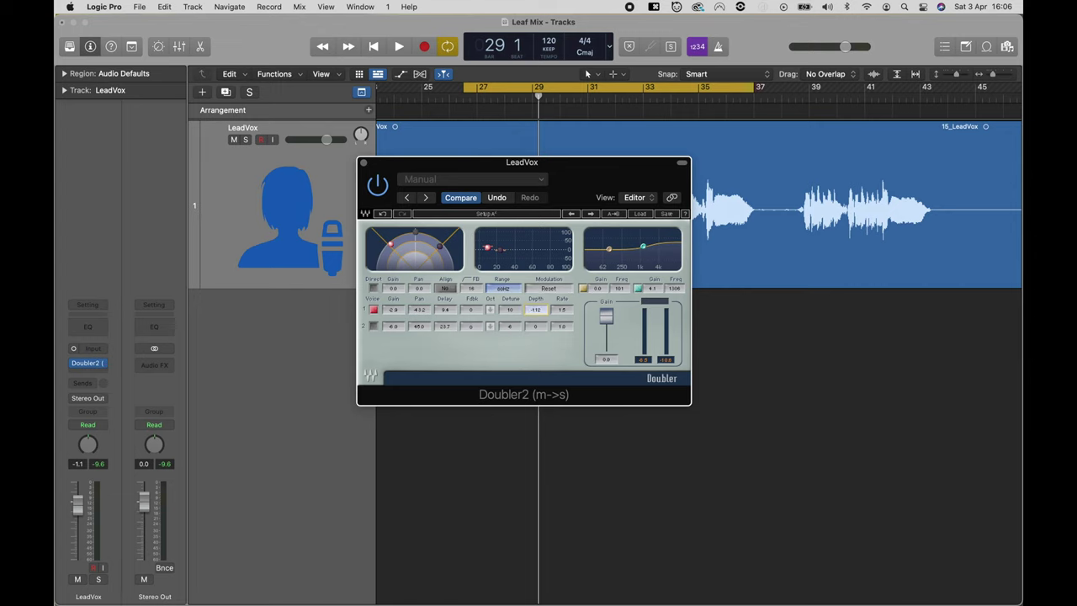
Reset voice 1's modulation depth to 0 and turn voice 2 and the direct signal back on.
{"action": "double_click", "coordinate": [536, 308]}
{"action": "type", "text": "0"}
{"action": "key", "text": "Return"}
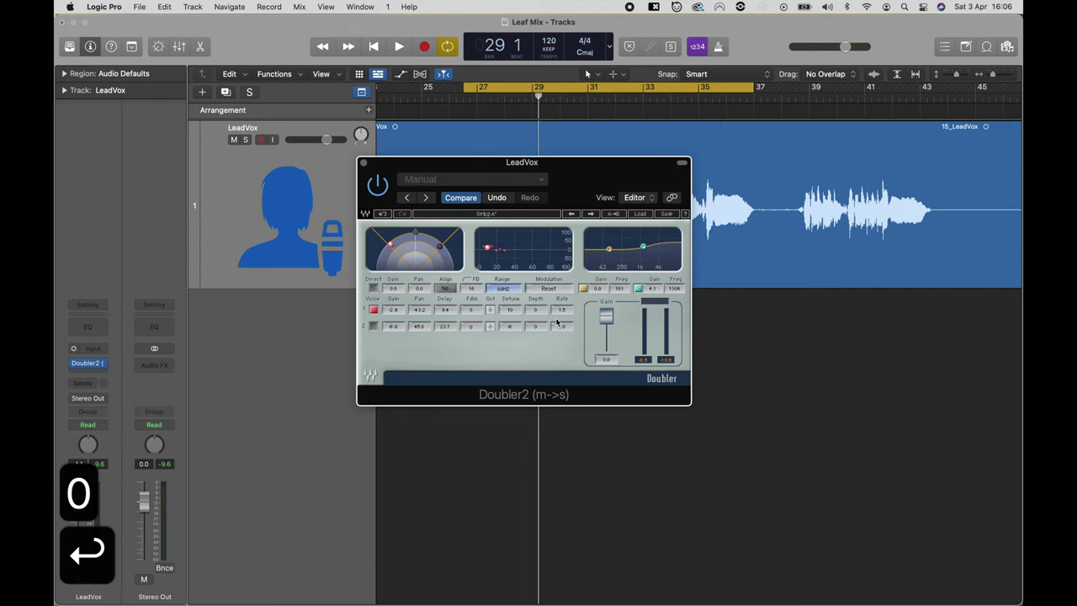
{"action": "left_click", "coordinate": [376, 327]}
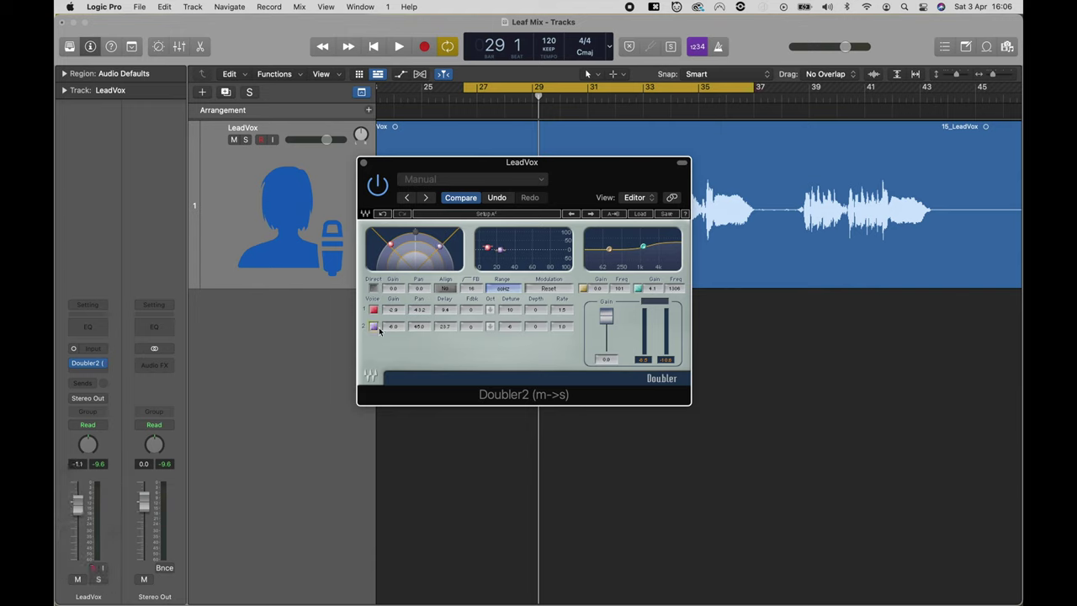
{"action": "left_click", "coordinate": [373, 289]}
Shape Doubler2's EQ, cutting the low band and boosting the high band near 5063 Hz.
{"action": "left_click_drag", "start_coordinate": [608, 249], "coordinate": [620, 291]}
{"action": "left_click_drag", "start_coordinate": [609, 253], "coordinate": [656, 245]}
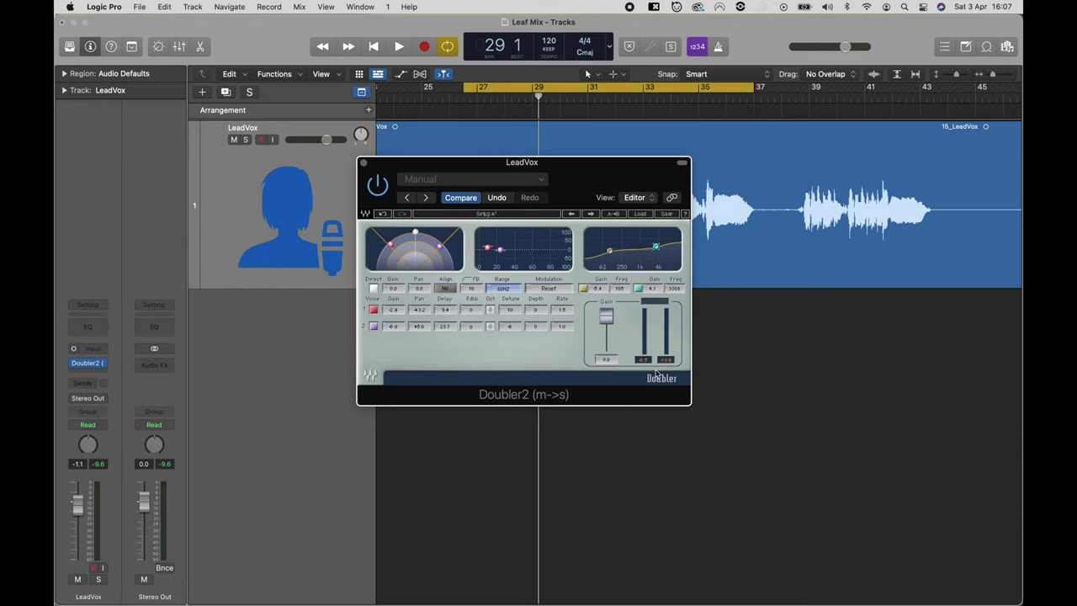
{"action": "left_click_drag", "start_coordinate": [653, 289], "coordinate": [653, 308]}
{"action": "left_click_drag", "start_coordinate": [655, 250], "coordinate": [661, 244]}
{"action": "mouse_move", "coordinate": [653, 289]}
{"action": "left_mouse_down"}
{"action": "mouse_move", "coordinate": [653, 304]}
{"action": "mouse_move", "coordinate": [654, 290]}
{"action": "left_mouse_up"}
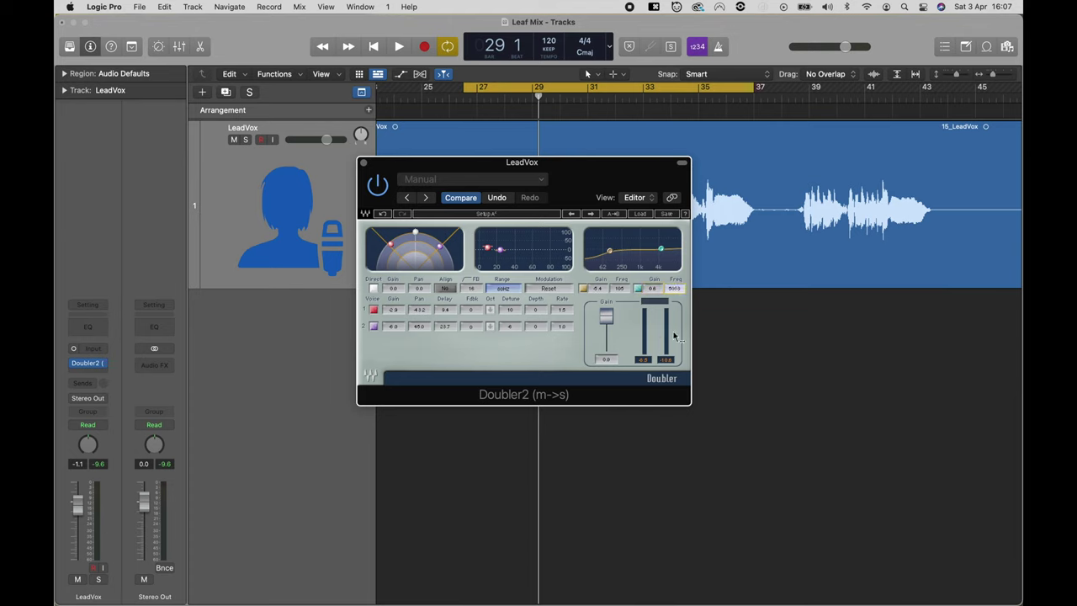
Activate both EQ bands, lengthen voice 1's delay to 9.4, and lower the plug-in window.
{"action": "left_click", "coordinate": [638, 290]}
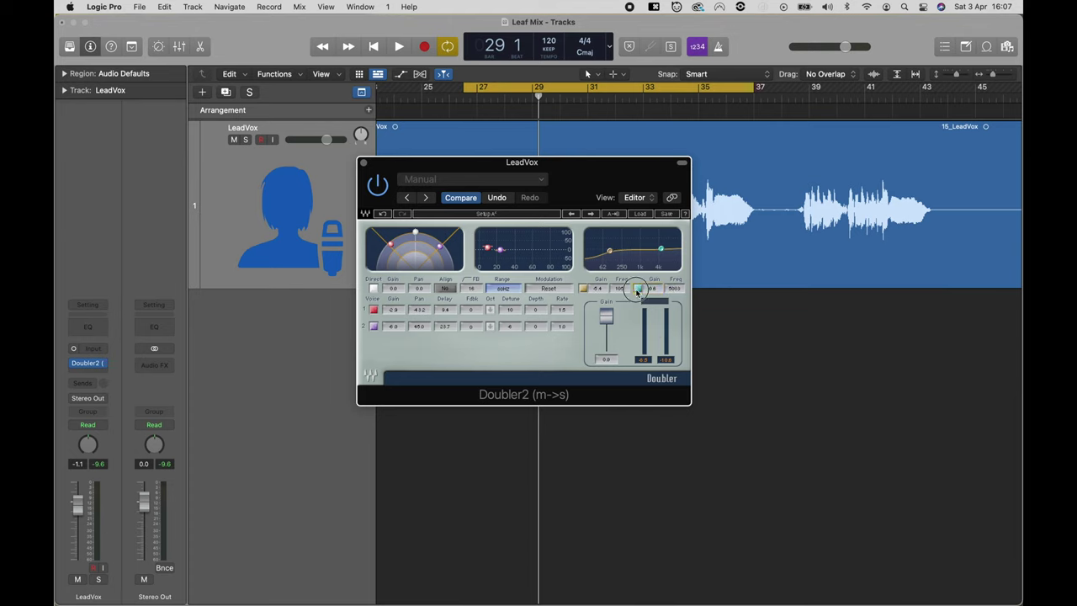
{"action": "left_click", "coordinate": [583, 288]}
{"action": "left_click_drag", "start_coordinate": [443, 311], "coordinate": [444, 303]}
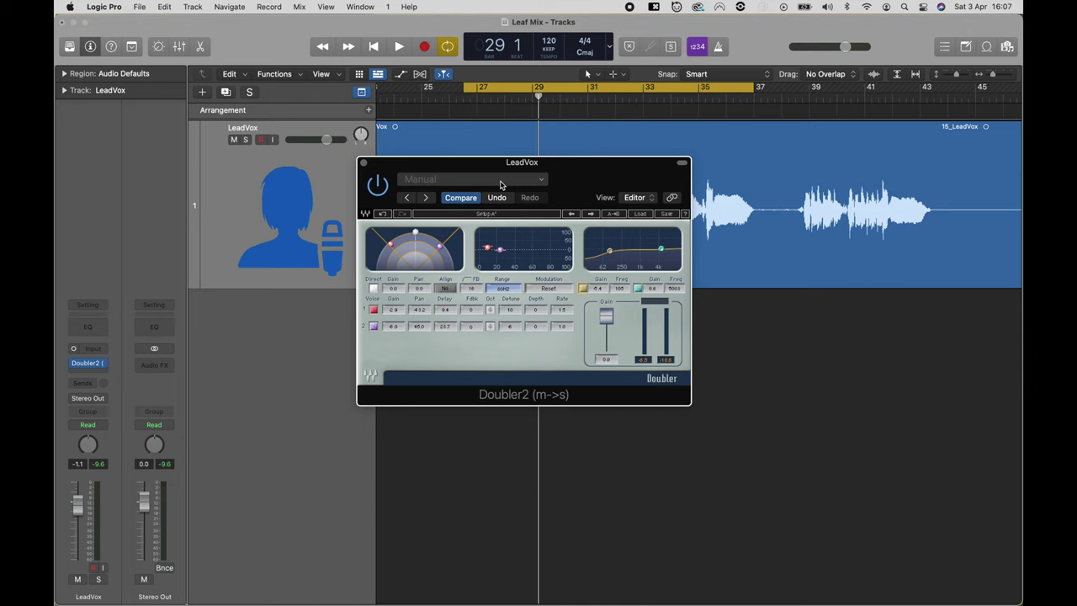
{"action": "left_click_drag", "start_coordinate": [401, 175], "coordinate": [421, 260]}
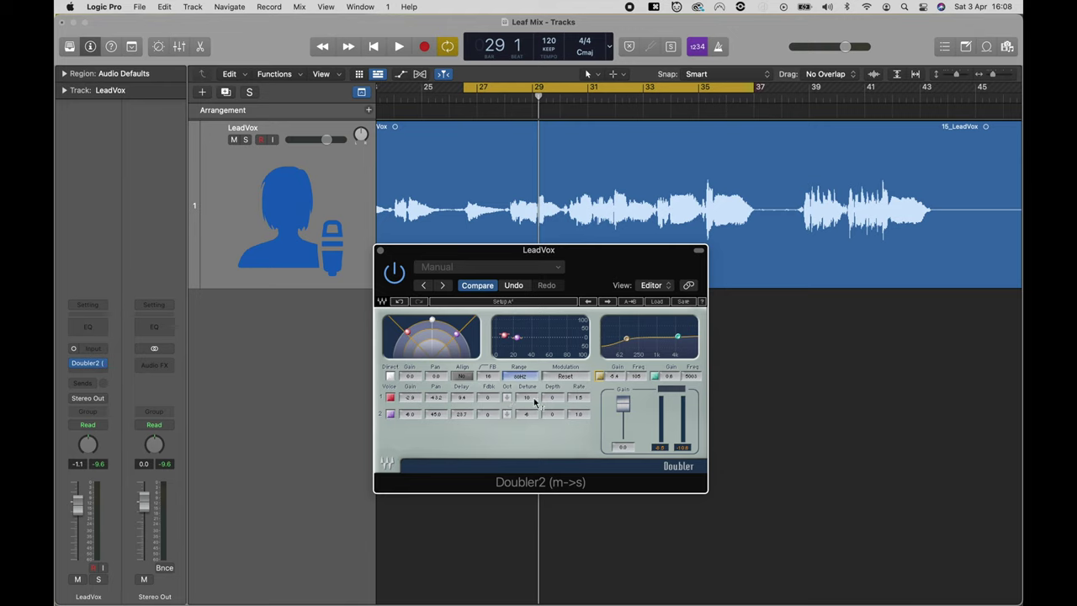
Switch on the octave-down shift for voice 1 and voice 2 while auditioning the loop.
{"action": "key", "text": "space"}
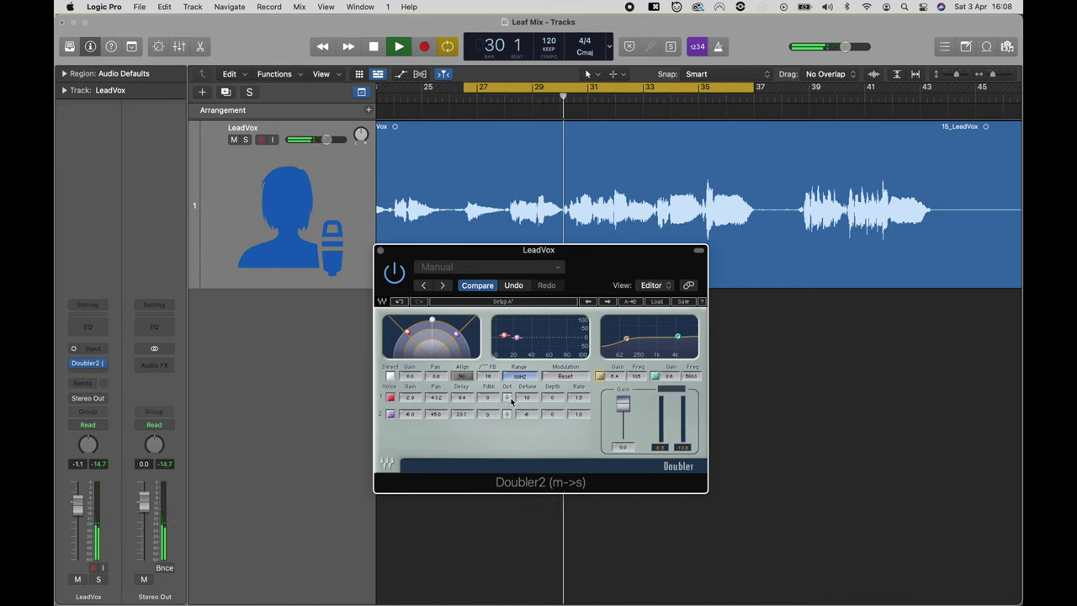
{"action": "key", "text": "space"}
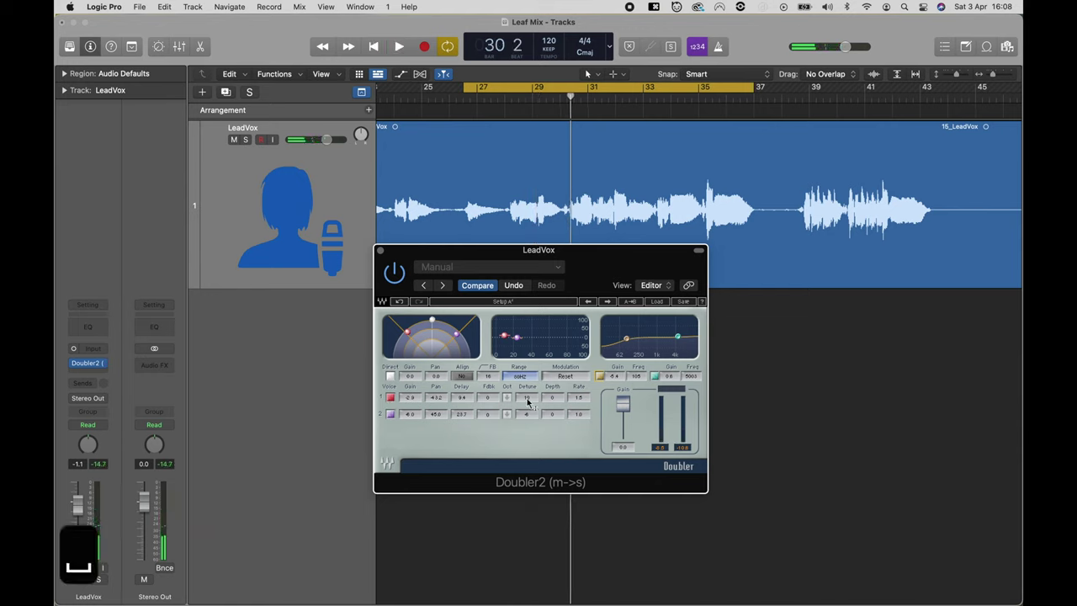
{"action": "left_click", "coordinate": [507, 398]}
{"action": "key", "text": "space"}
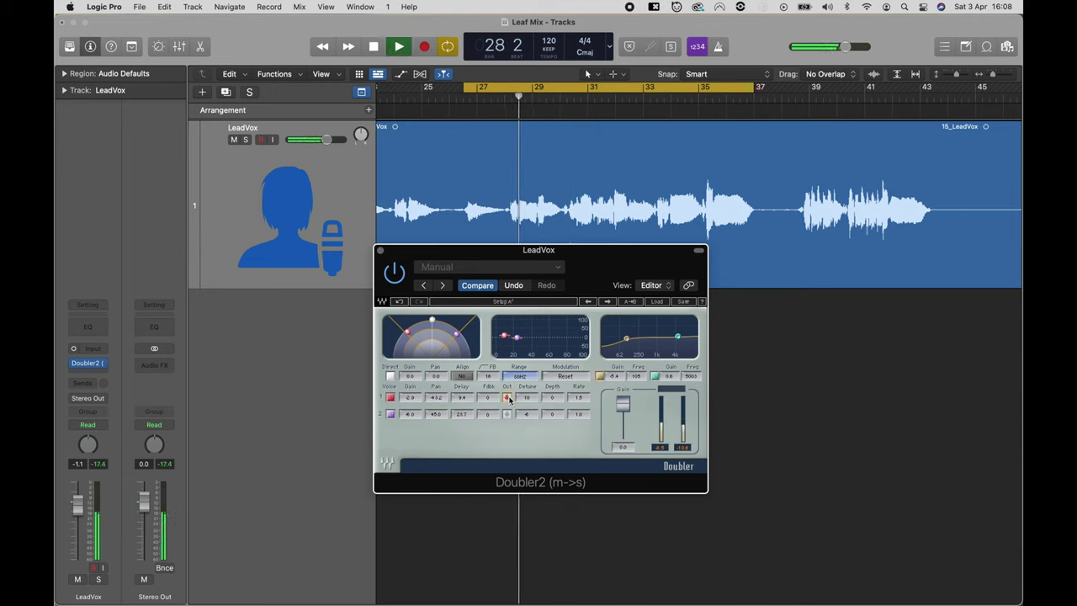
{"action": "left_click", "coordinate": [507, 415]}
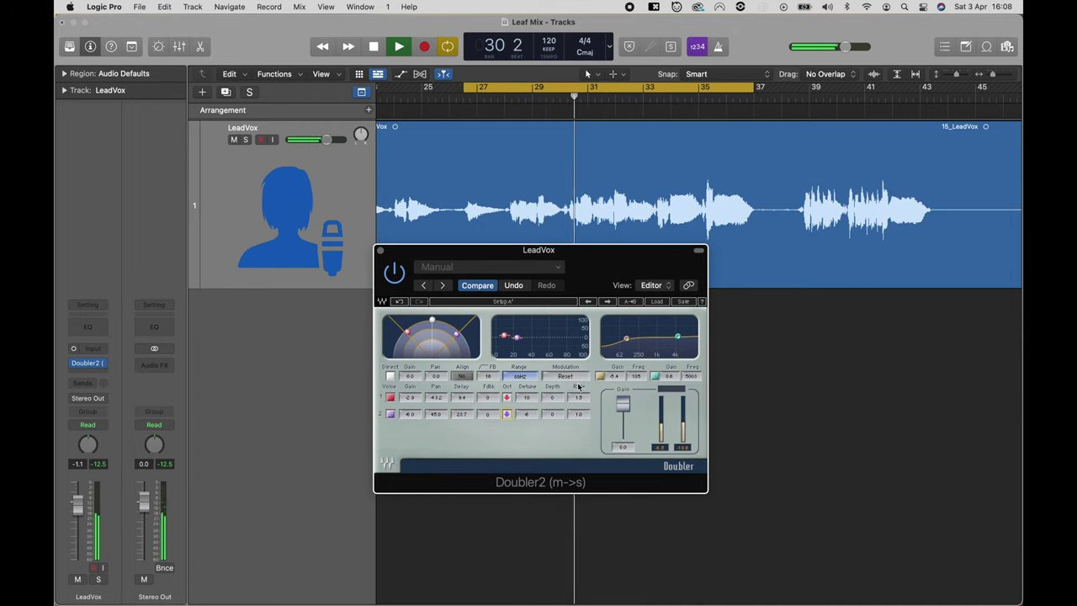
{"action": "key", "text": "space"}
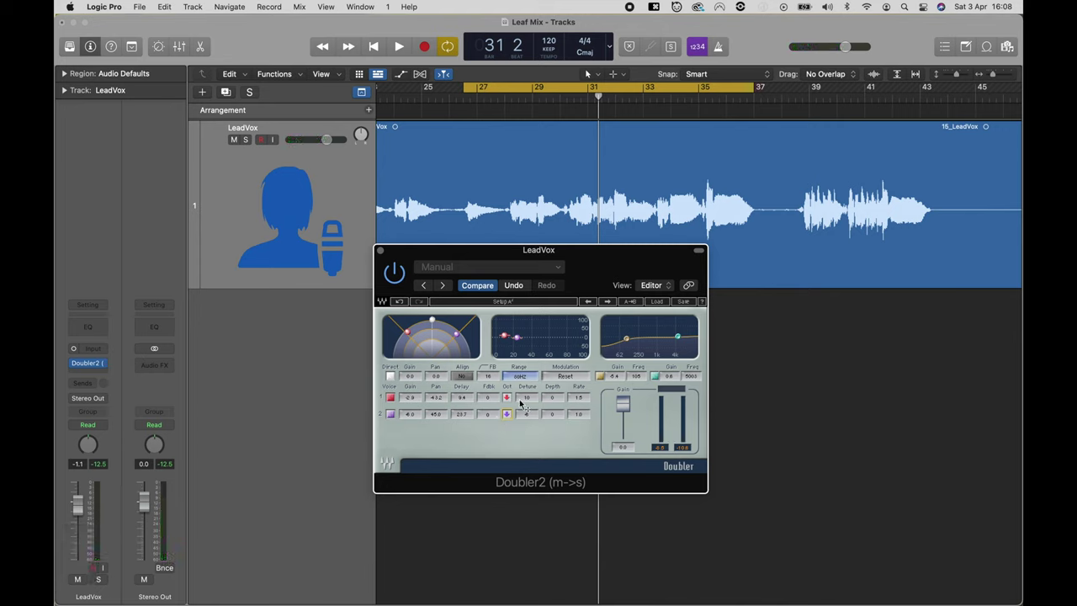
{"action": "key", "text": "space"}
{"action": "key", "text": "space"}
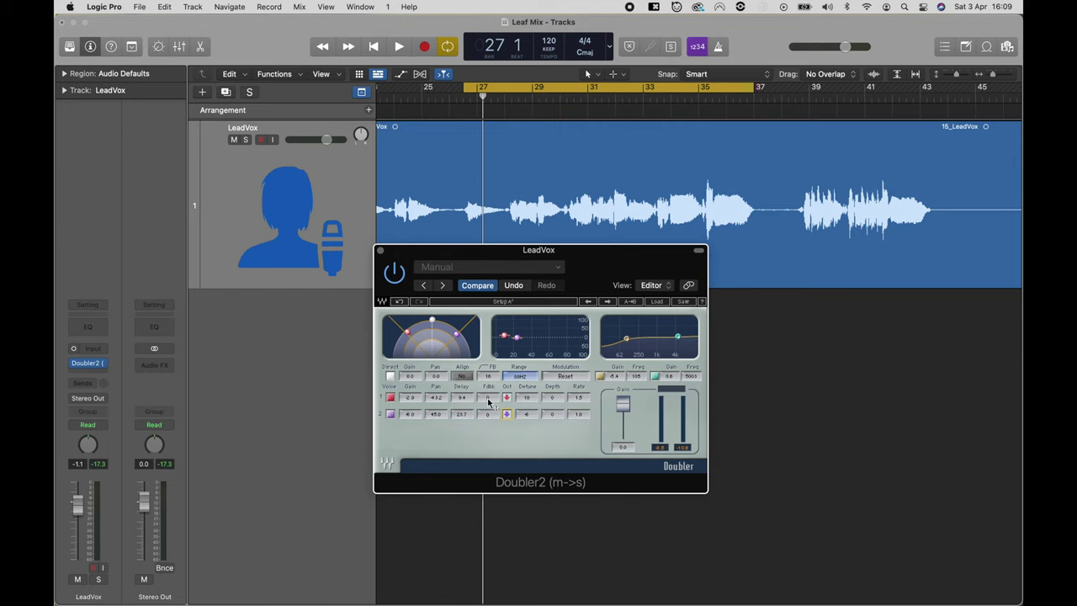
Enter voice 1 feedback 15 and new detune values, with voice 2 detune -29, then audition.
{"action": "left_click", "coordinate": [488, 398]}
{"action": "type", "text": "15"}
{"action": "key", "text": "Tab"}
{"action": "left_click", "coordinate": [525, 397]}
{"action": "type", "text": "12"}
{"action": "key", "text": "Tab"}
{"action": "type", "text": "-29"}
{"action": "left_click", "coordinate": [486, 414]}
{"action": "key", "text": "space"}
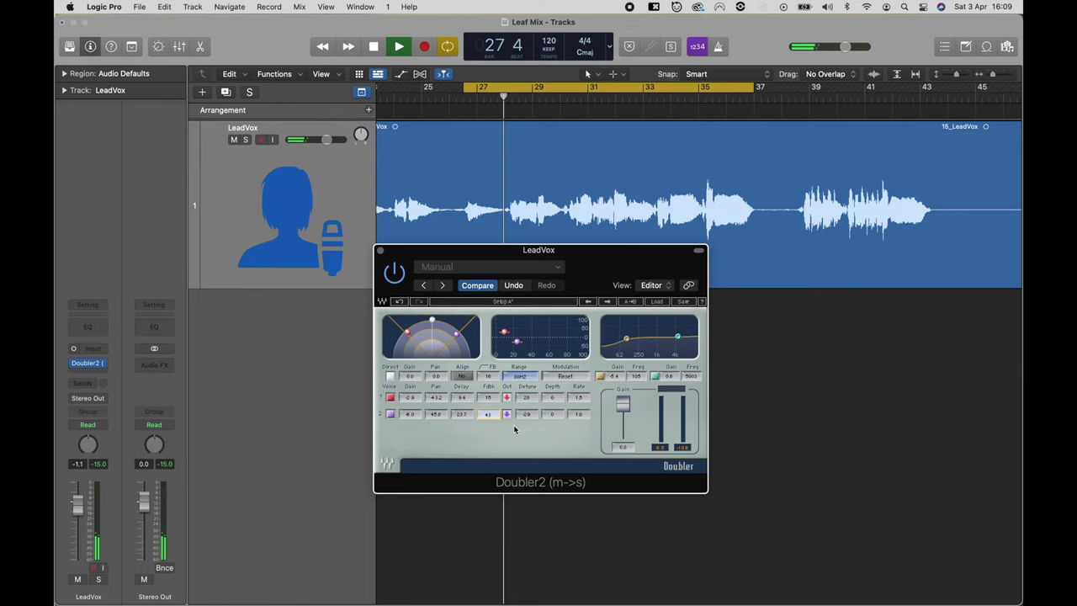
{"action": "key", "text": "space"}
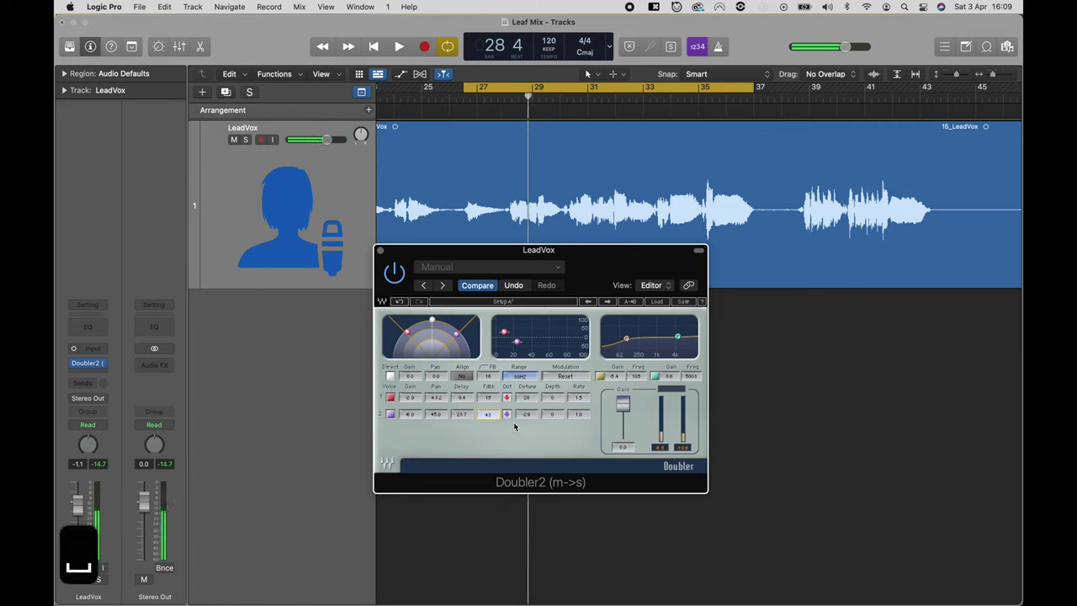
Turn off both octave shifts, set detunes to 42 and -100, and shorten voice 1 delay to 8.6.
{"action": "left_click", "coordinate": [507, 396]}
{"action": "left_click", "coordinate": [508, 414]}
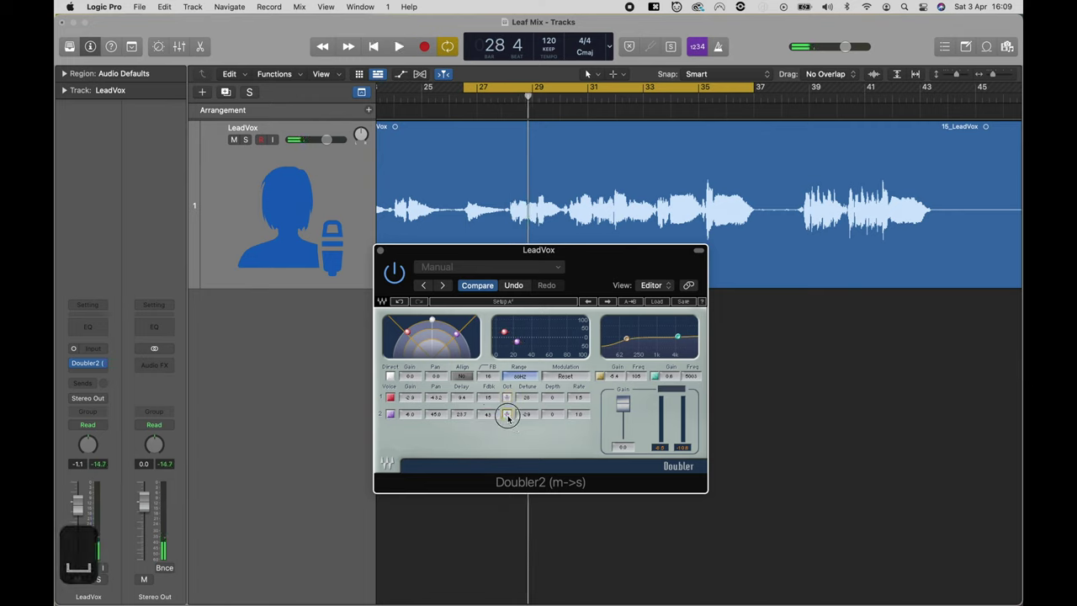
{"action": "left_click_drag", "start_coordinate": [525, 396], "coordinate": [525, 380]}
{"action": "left_click", "coordinate": [526, 415]}
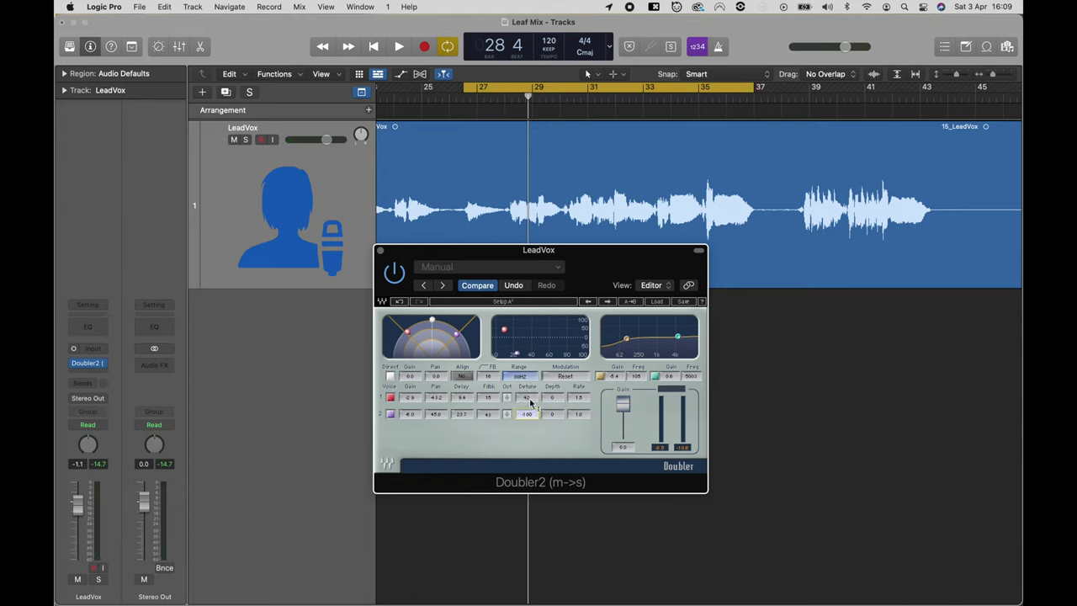
{"action": "left_click_drag", "start_coordinate": [527, 413], "coordinate": [530, 424]}
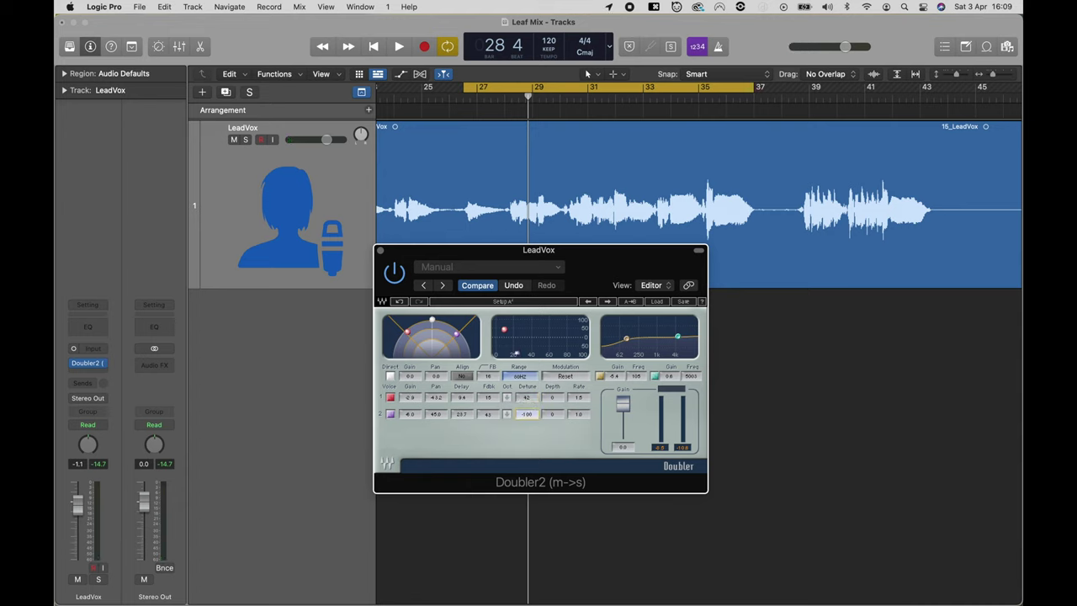
{"action": "left_click", "coordinate": [461, 397]}
{"action": "left_click_drag", "start_coordinate": [461, 398], "coordinate": [461, 402]}
Raise voice 1 feedback to 26 and detune to about 98, increasing both voices' feedback during playback.
{"action": "left_click", "coordinate": [461, 414]}
{"action": "left_click_drag", "start_coordinate": [487, 397], "coordinate": [488, 390]}
{"action": "left_click", "coordinate": [488, 414]}
{"action": "key", "text": "space"}
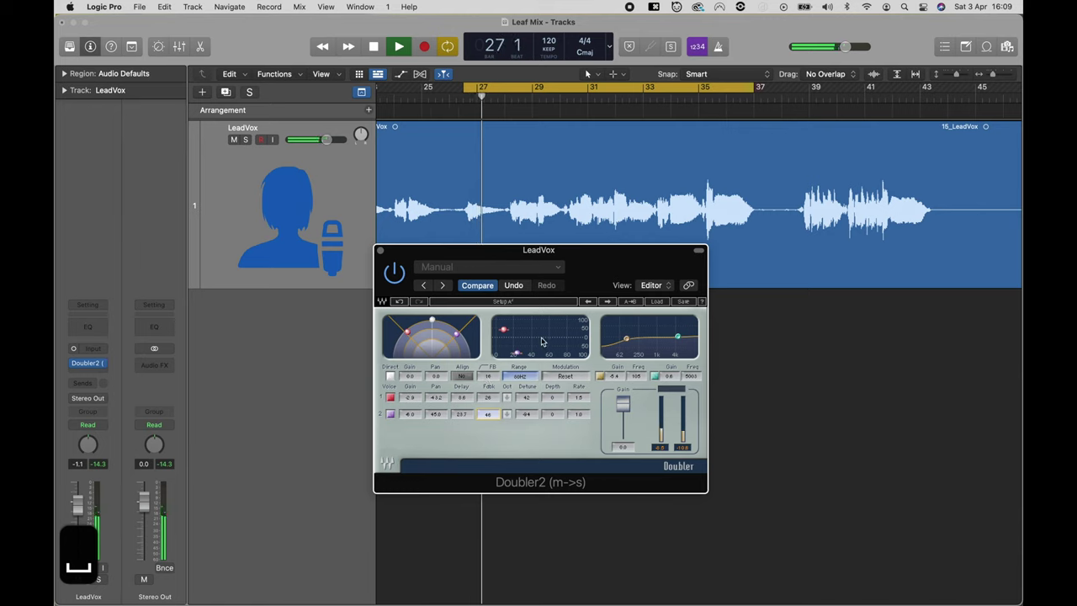
{"action": "left_click", "coordinate": [527, 397]}
{"action": "left_click_drag", "start_coordinate": [527, 397], "coordinate": [488, 370]}
{"action": "left_click", "coordinate": [488, 397]}
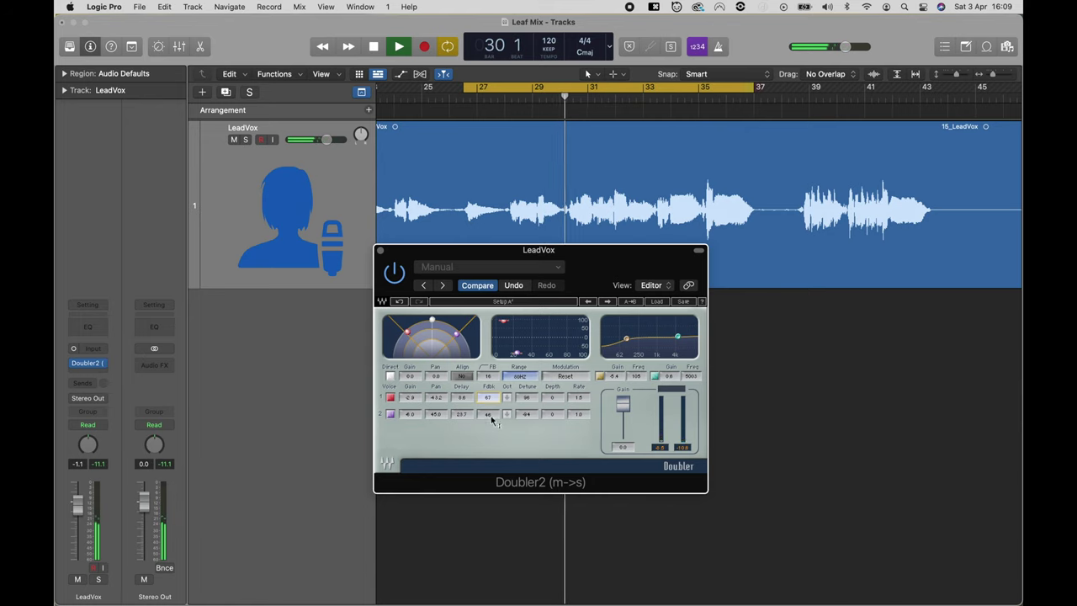
{"action": "mouse_move", "coordinate": [488, 414]}
{"action": "left_mouse_down"}
{"action": "mouse_move", "coordinate": [488, 395]}
{"action": "mouse_move", "coordinate": [488, 428]}
{"action": "mouse_move", "coordinate": [488, 415]}
{"action": "left_mouse_up"}
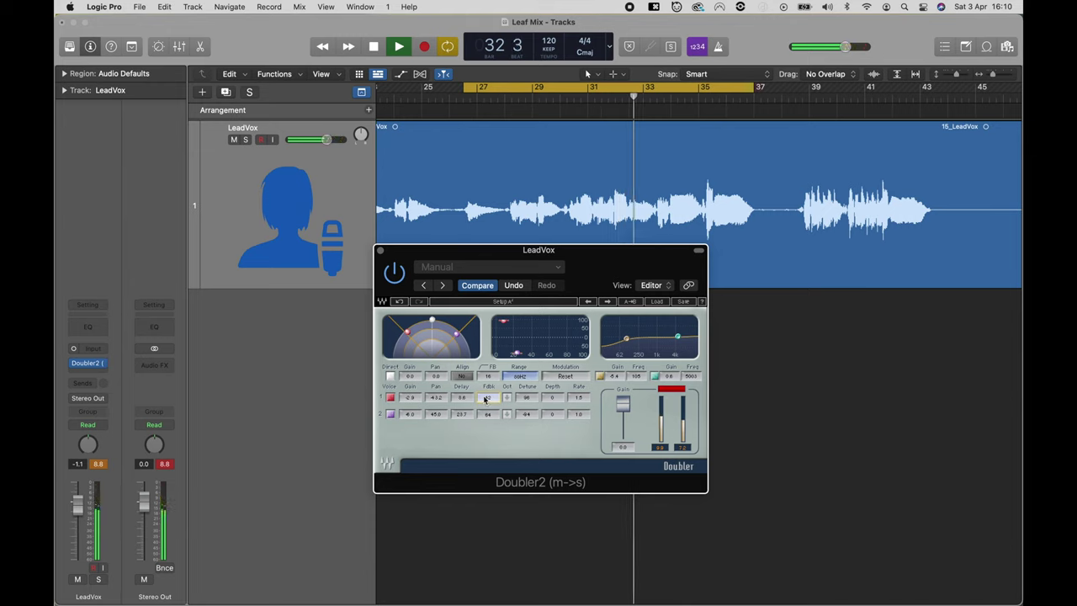
{"action": "key", "text": "space"}
Ease voice 1 feedback to 42, clear the clip indicator, and lower output gain to -5.9 dB.
{"action": "left_click_drag", "start_coordinate": [487, 416], "coordinate": [488, 419]}
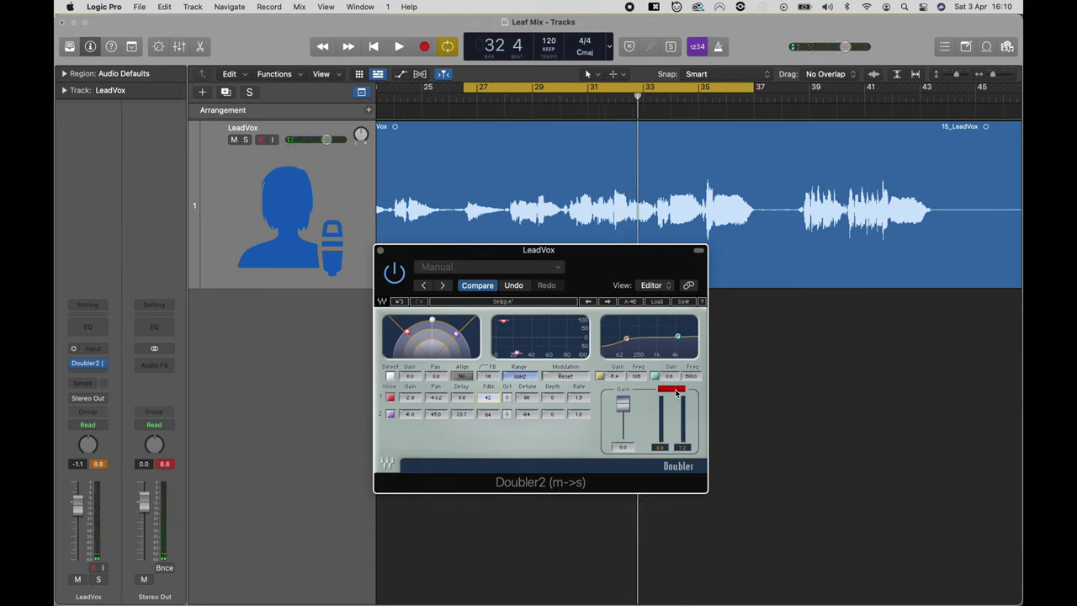
{"action": "left_click", "coordinate": [623, 410]}
{"action": "left_click_drag", "start_coordinate": [625, 410], "coordinate": [624, 417]}
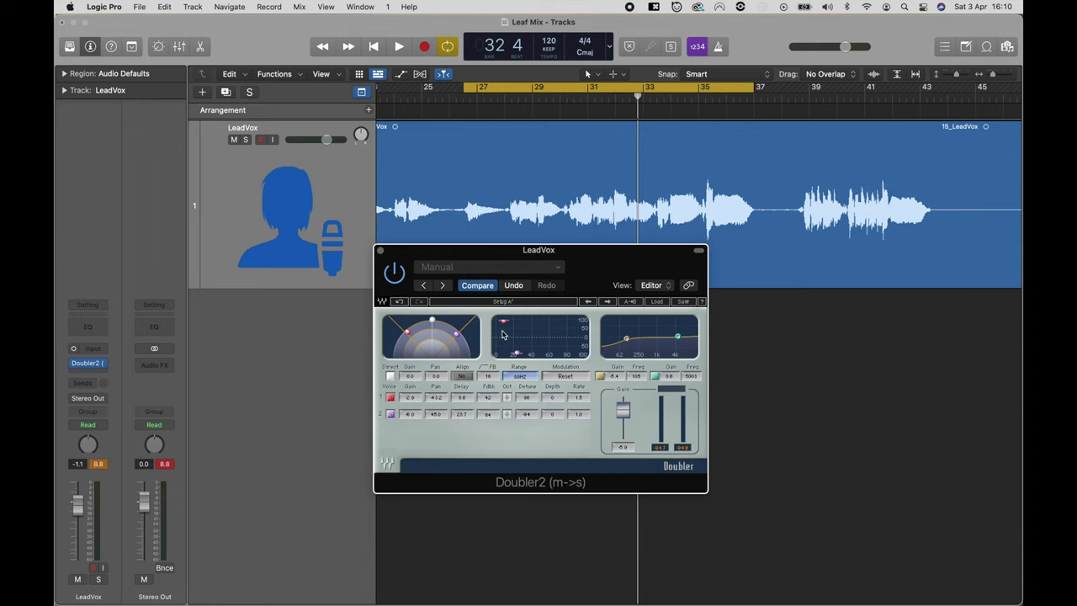
Load the Doubler2 factory preset 'Pres 0: Doubler Full Reset', restoring feedback 0 and delays 9.4/23.7 ms.
{"action": "left_click", "coordinate": [515, 267]}
{"action": "left_click", "coordinate": [516, 269]}
{"action": "left_click", "coordinate": [517, 269]}
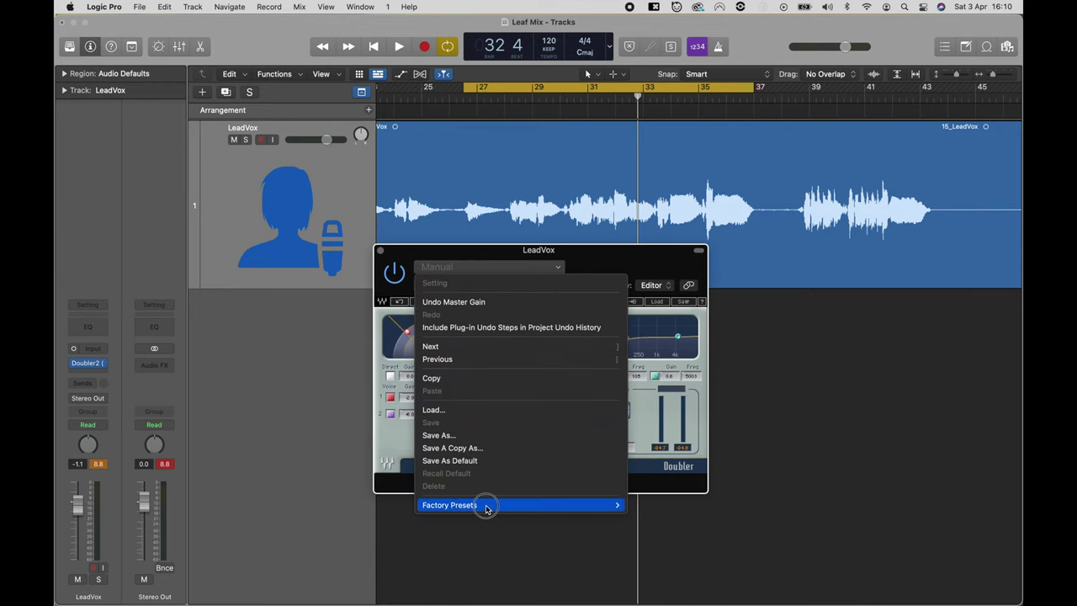
{"action": "mouse_move", "coordinate": [534, 505]}
{"action": "left_click", "coordinate": [714, 97]}
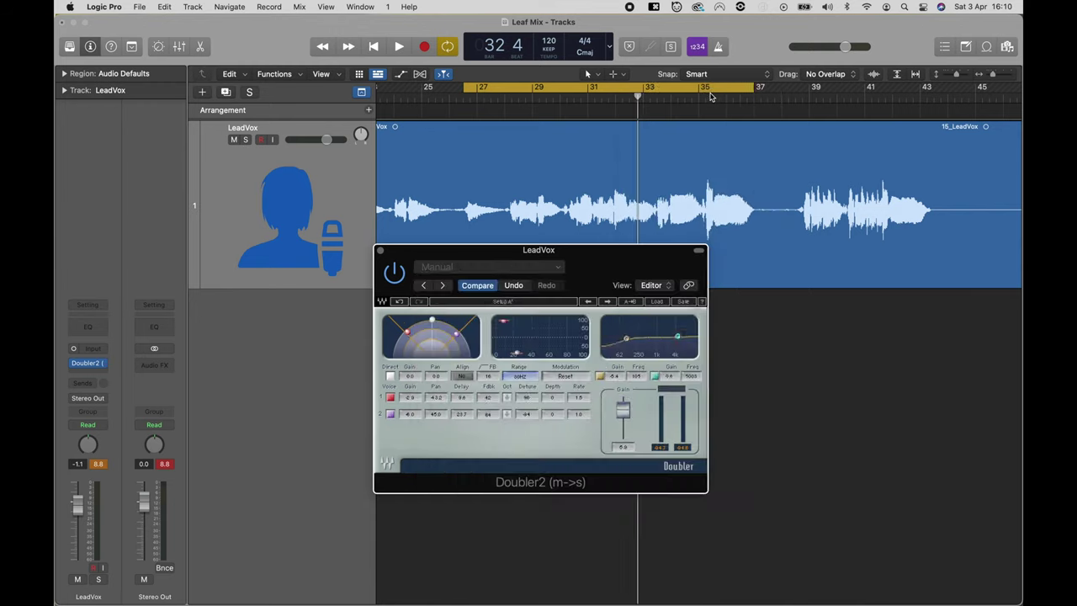
{"action": "left_click", "coordinate": [501, 269]}
{"action": "mouse_move", "coordinate": [480, 505]}
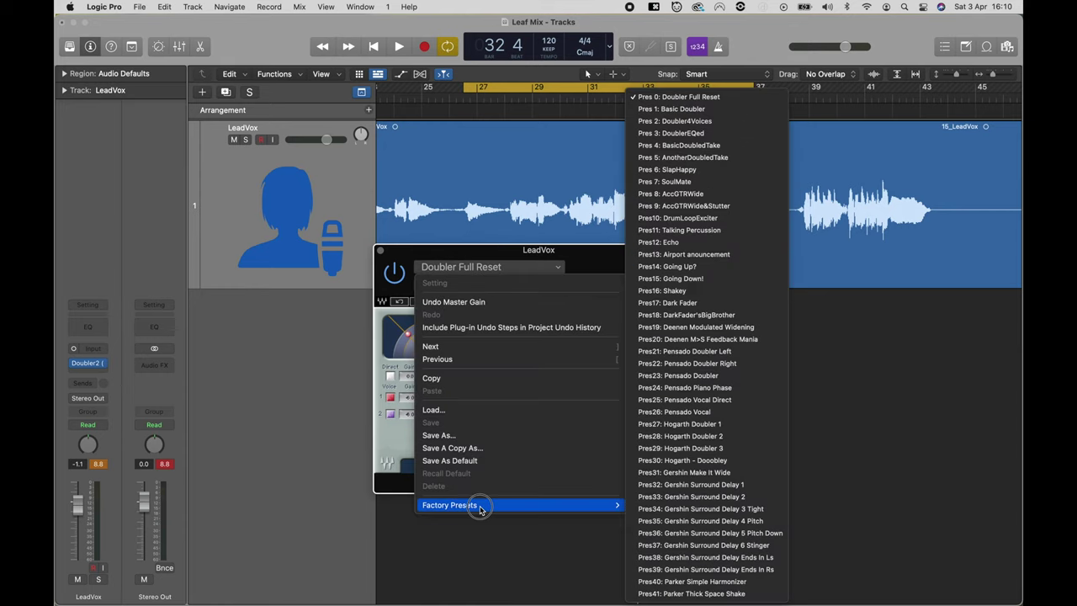
{"action": "left_click", "coordinate": [677, 101]}
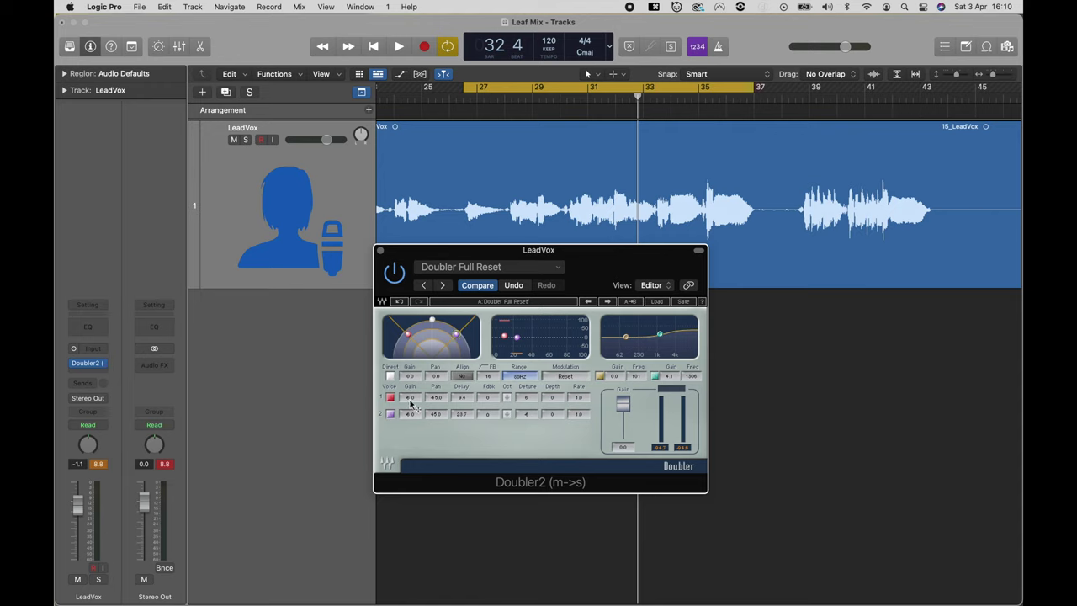
Lower voice 1 and 2 gains to -11.4 dB and -15.8 dB, then audition playback from bar 28.
{"action": "left_click", "coordinate": [410, 398]}
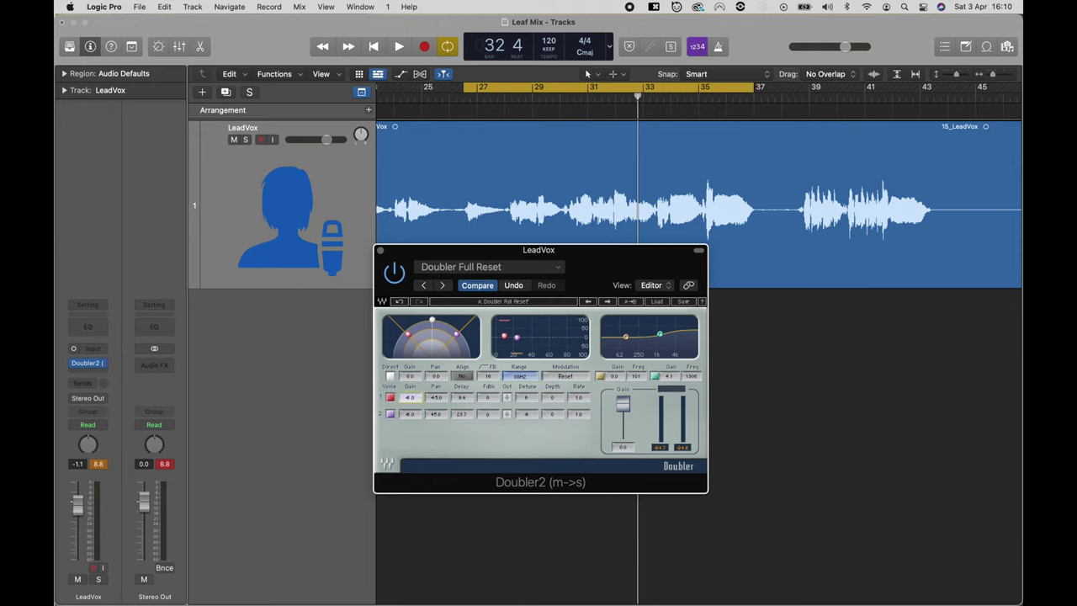
{"action": "left_click", "coordinate": [409, 414]}
{"action": "left_click", "coordinate": [504, 96]}
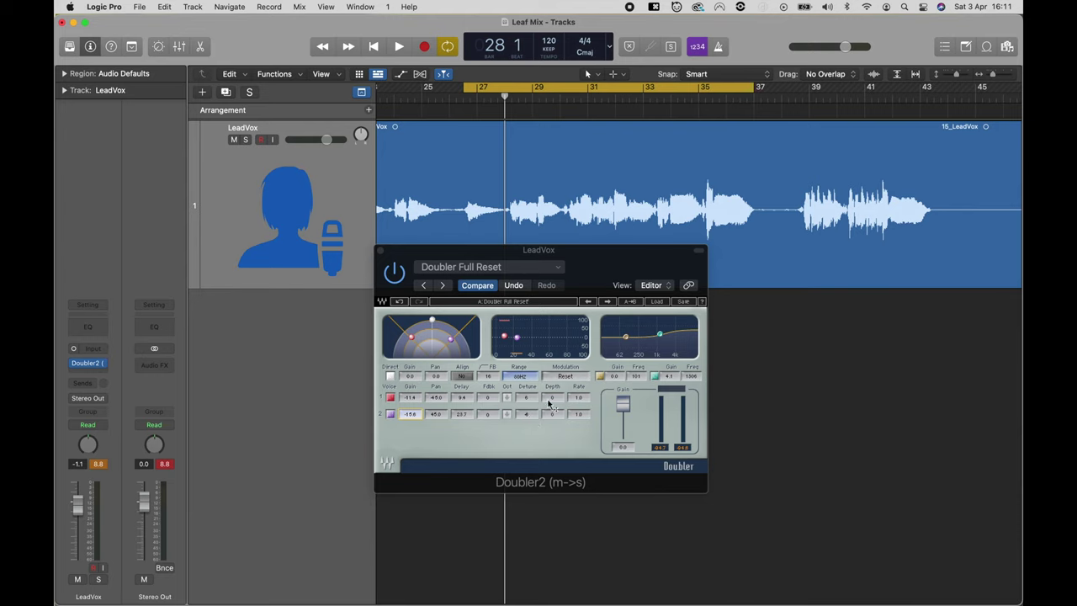
{"action": "key", "text": "space"}
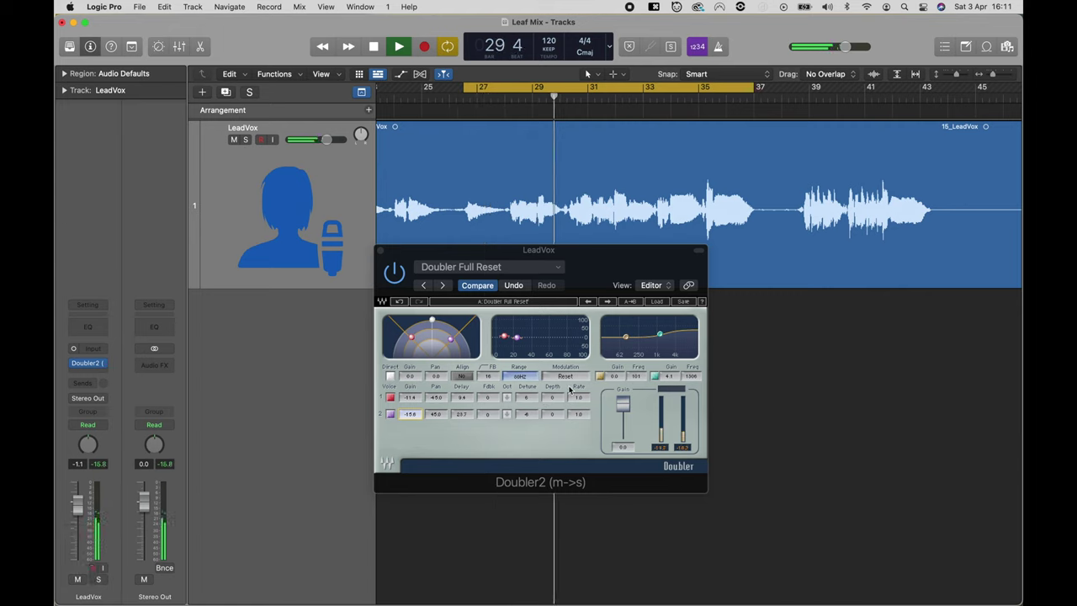
{"action": "key", "text": "space"}
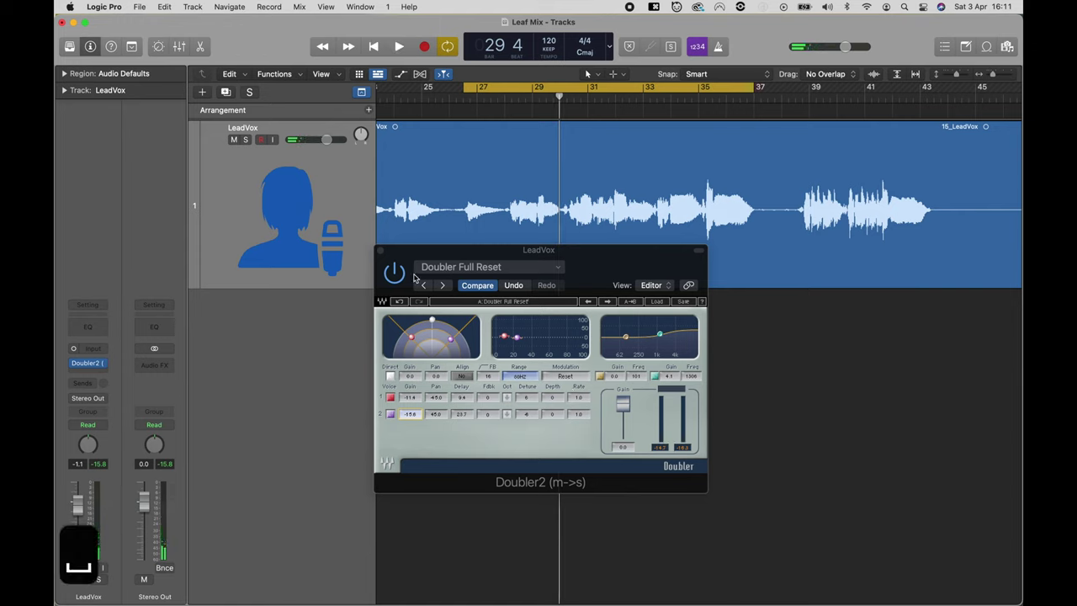